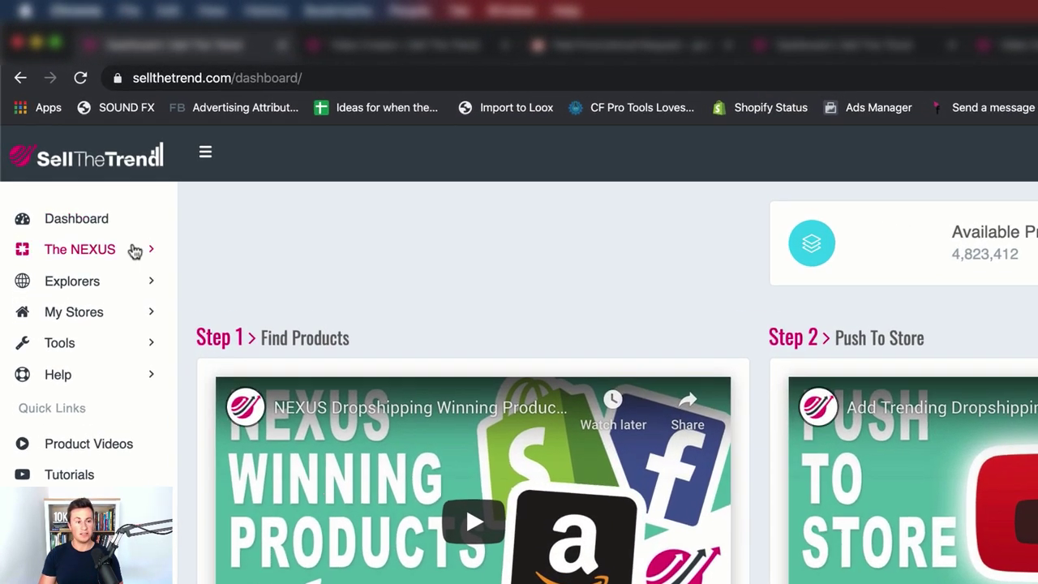
Step: Open the On The Rise product list in The NEXUS and browse its products
click(134, 251)
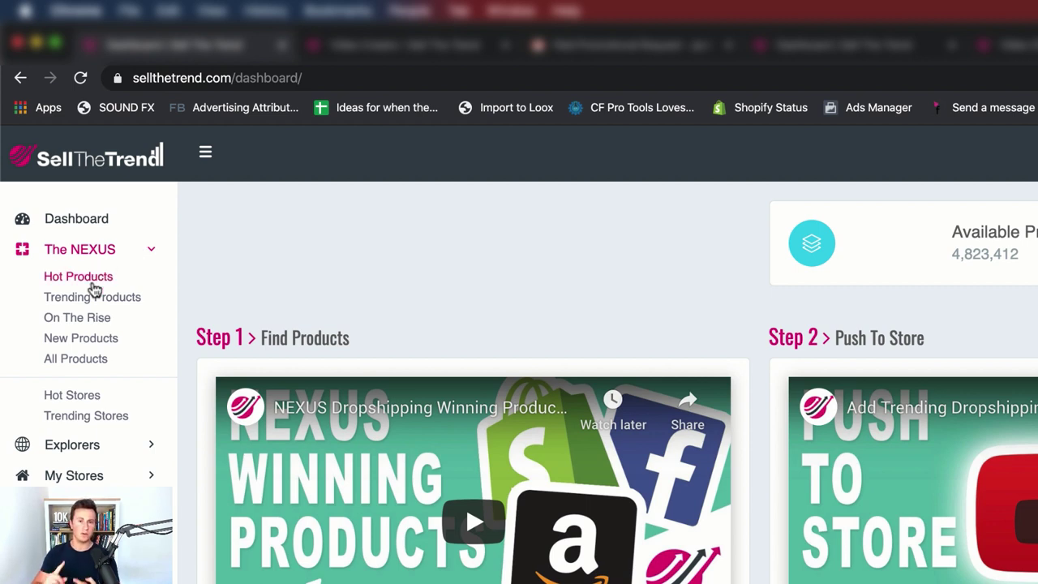
click(73, 317)
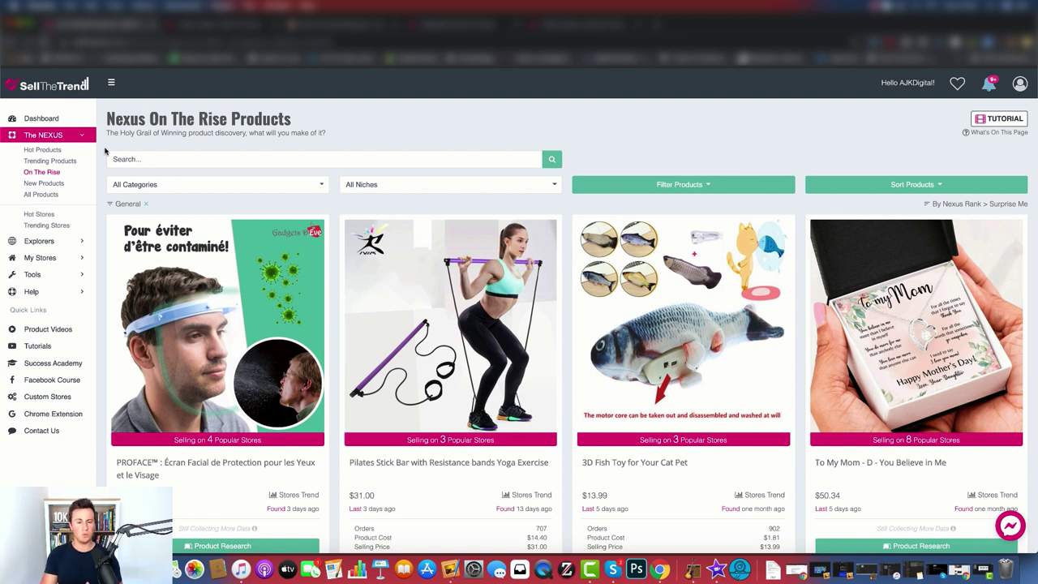
scroll(569, 150, down, 3)
scroll(569, 150, down, 8)
scroll(569, 150, up, 10)
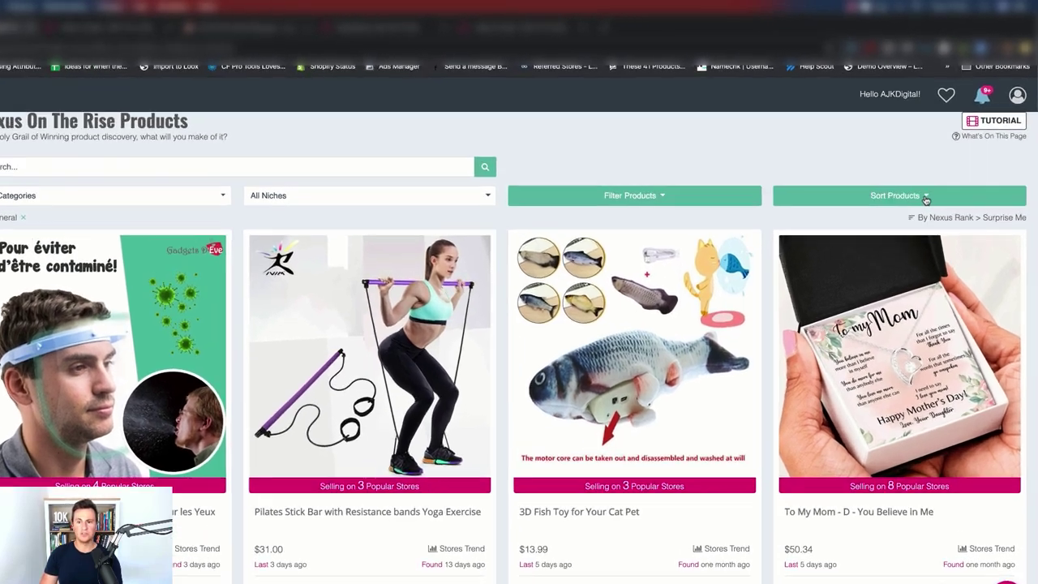
Step: Sort the On The Rise products by Nexus Rank, highest first
click(896, 172)
mouse_move(788, 271)
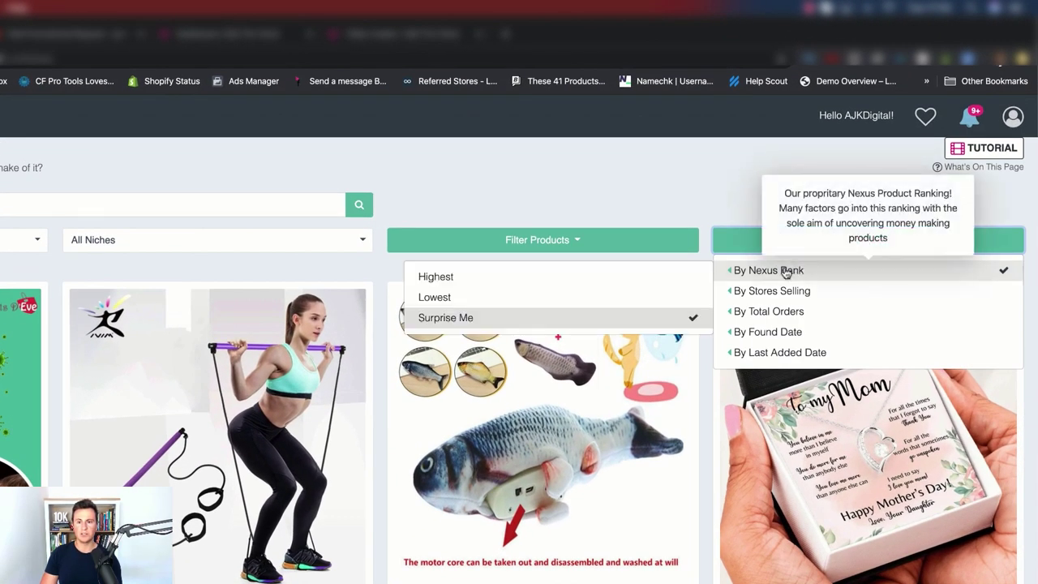
click(514, 280)
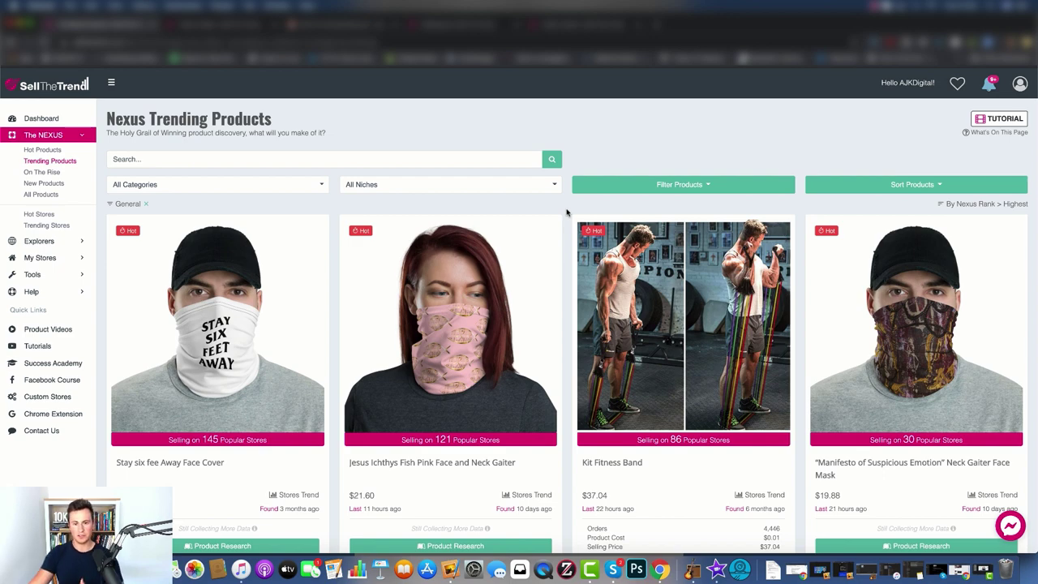
Step: Browse the top-ranked trending products and open the product research for Kit Fitness Band
scroll(566, 212, down, 1)
scroll(563, 235, down, 5)
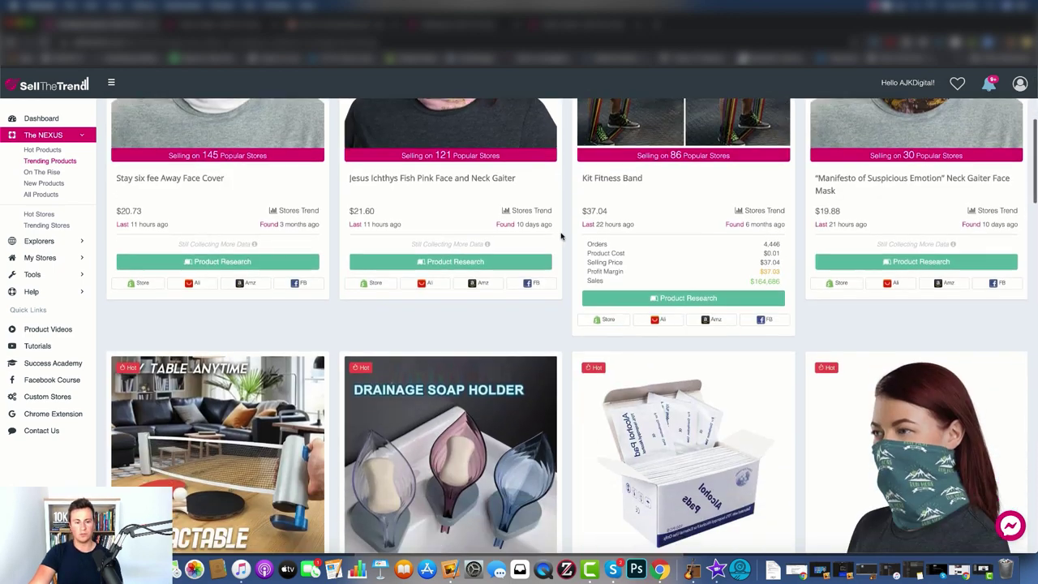
scroll(272, 371, down, 3)
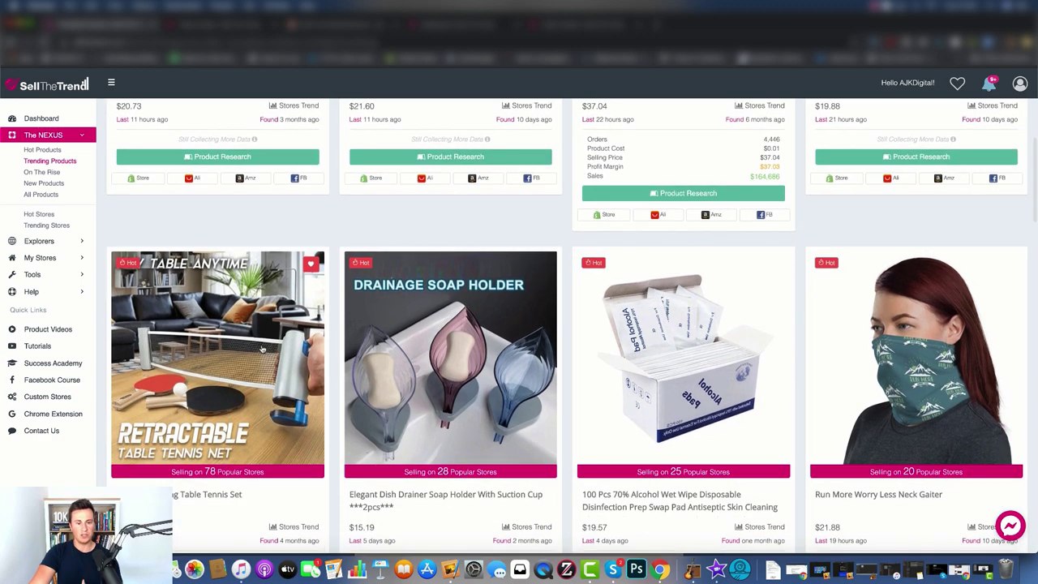
scroll(564, 212, up, 4)
scroll(564, 212, up, 4)
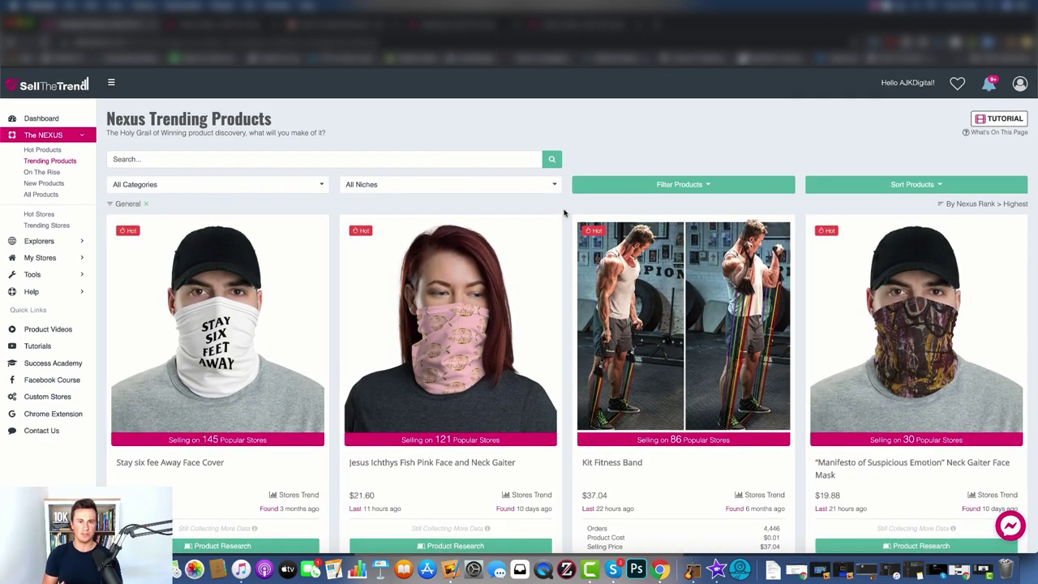
scroll(799, 275, down, 2)
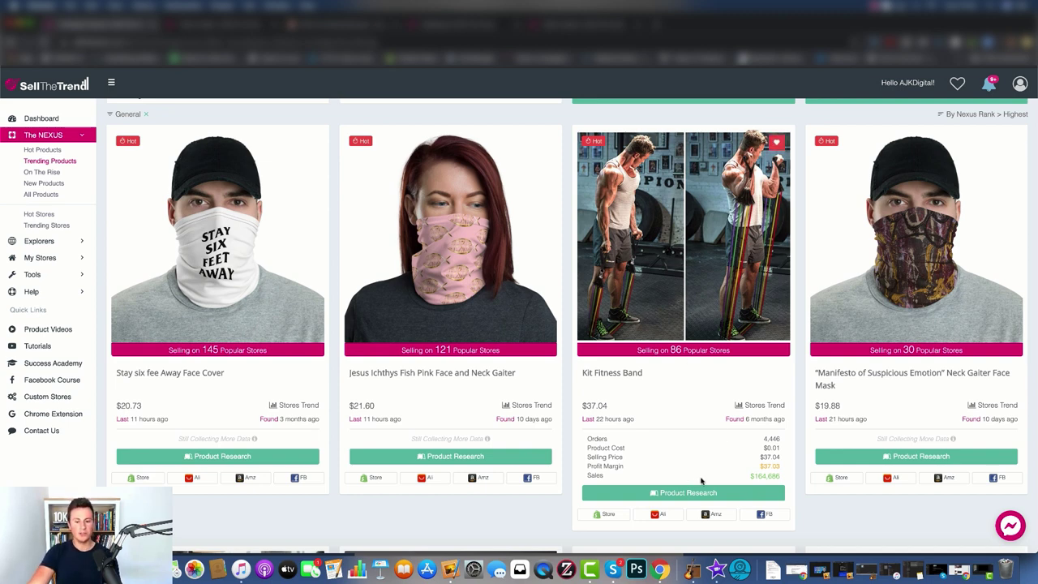
click(716, 497)
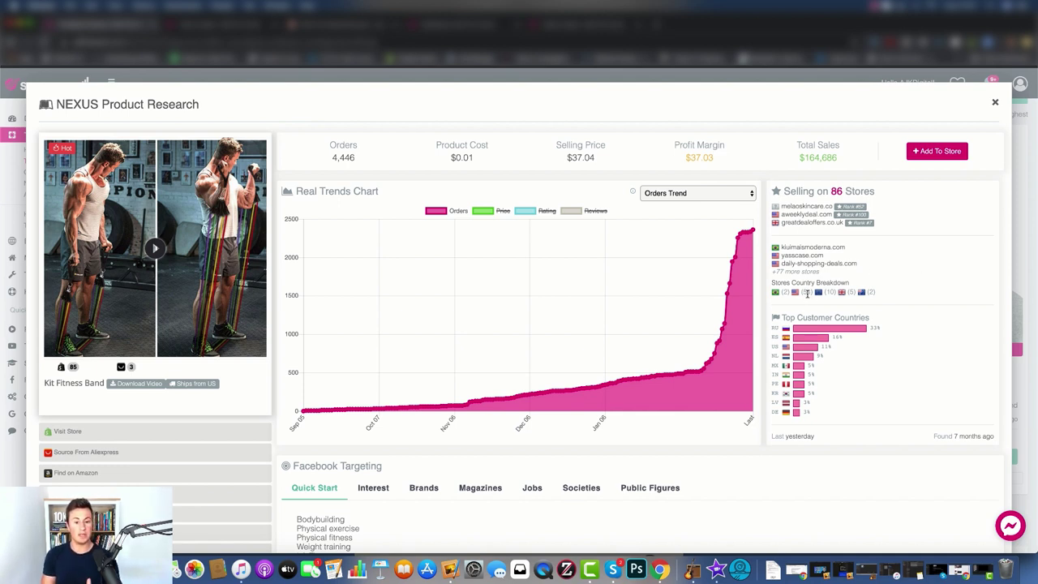
Step: Review the Facebook Targeting suggestions for Interest, Brands, Magazines, Jobs, Societies and Public Figures
scroll(417, 400, down, 3)
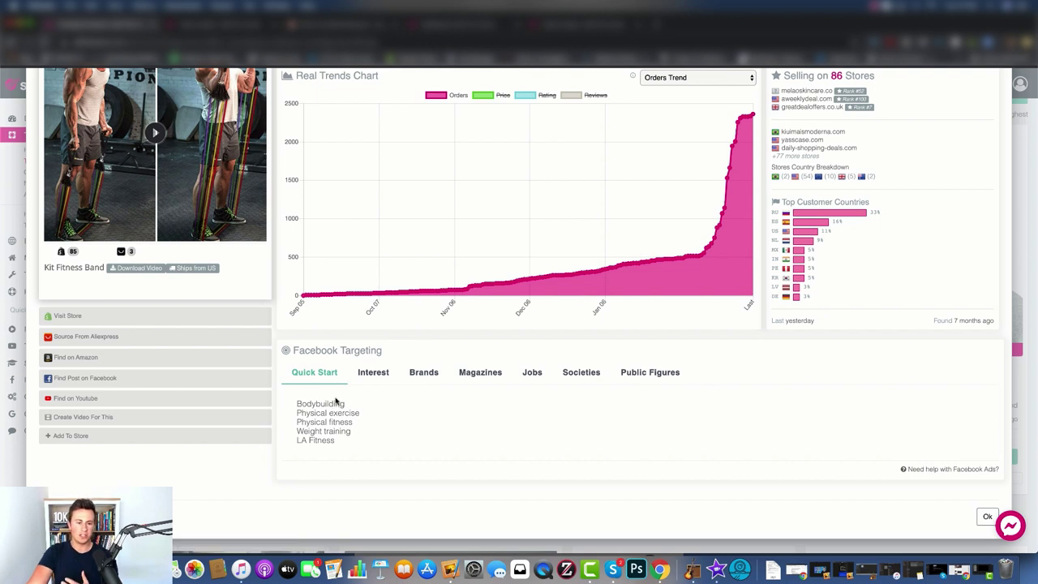
click(381, 372)
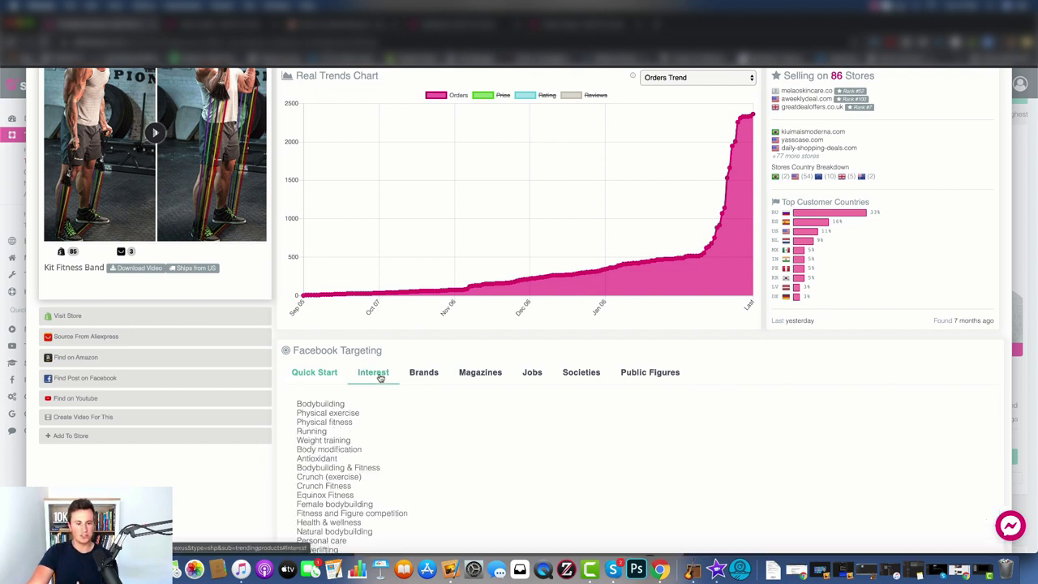
scroll(387, 430, down, 3)
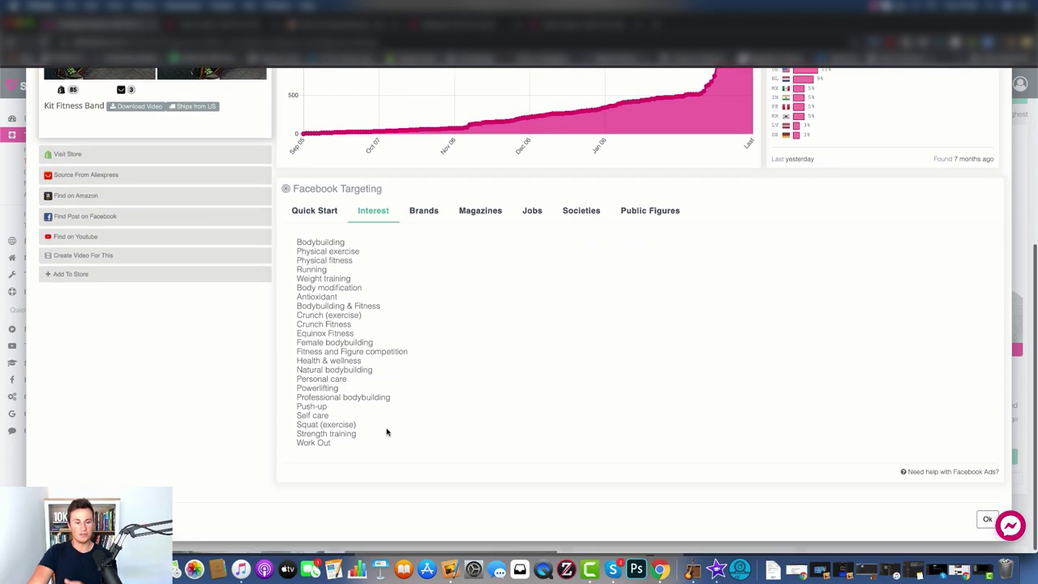
click(425, 209)
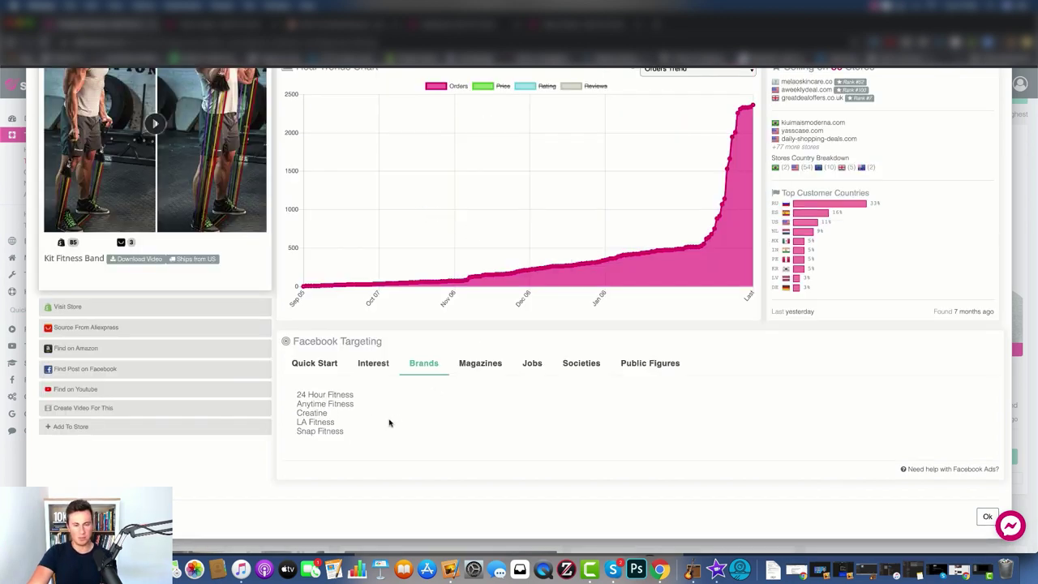
click(477, 366)
click(548, 407)
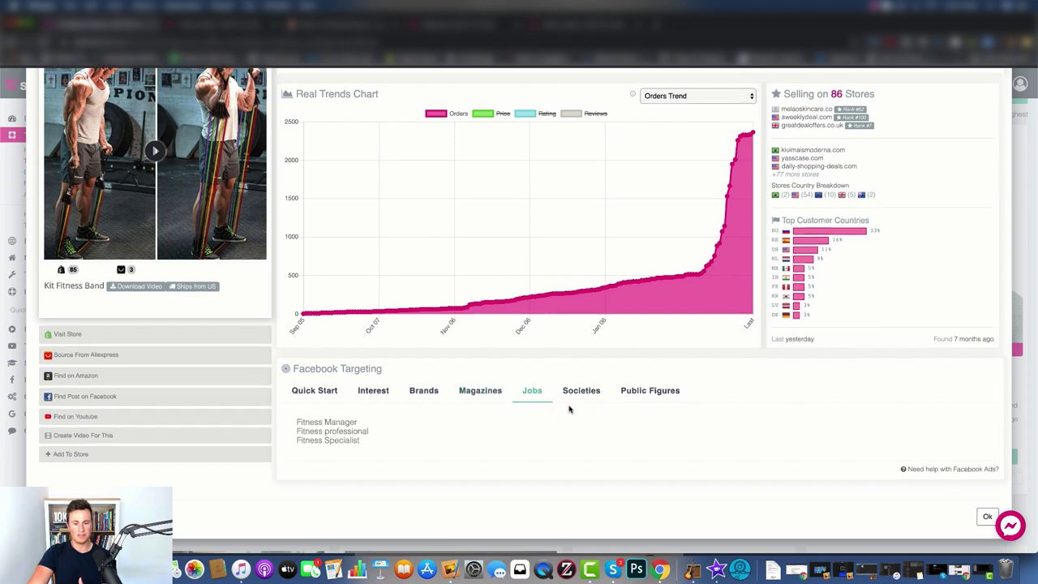
click(579, 404)
click(657, 399)
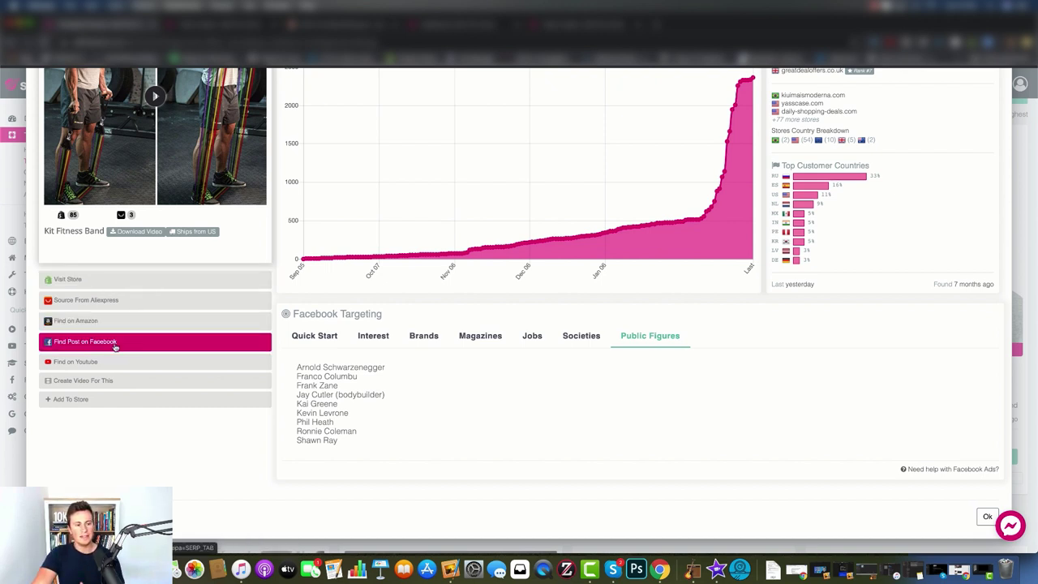
Step: Open the Video Creator for the Kit Fitness Band and examine its image, text, color style and seconds-per-image options
click(138, 381)
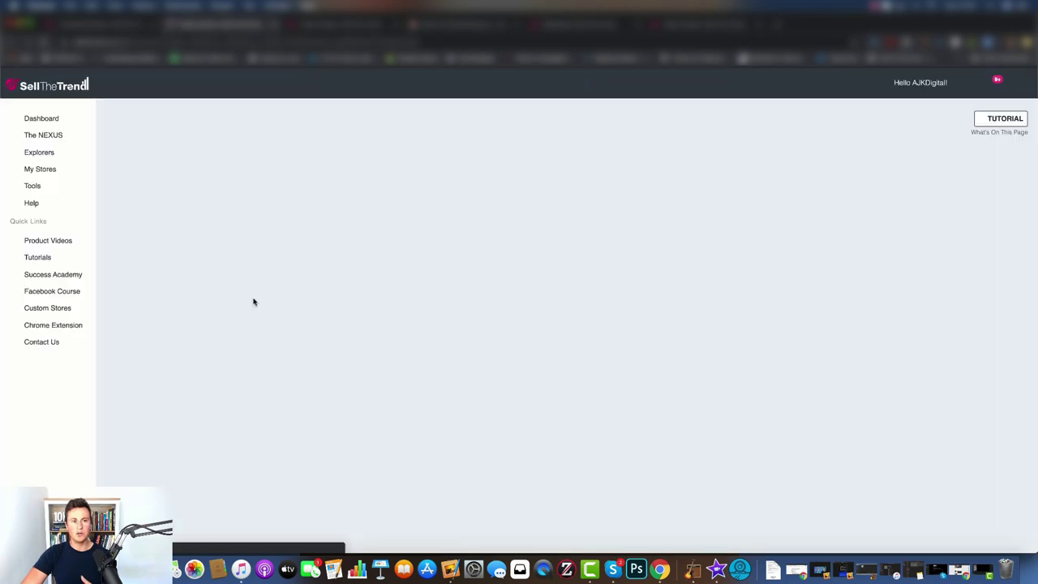
scroll(558, 243, down, 1)
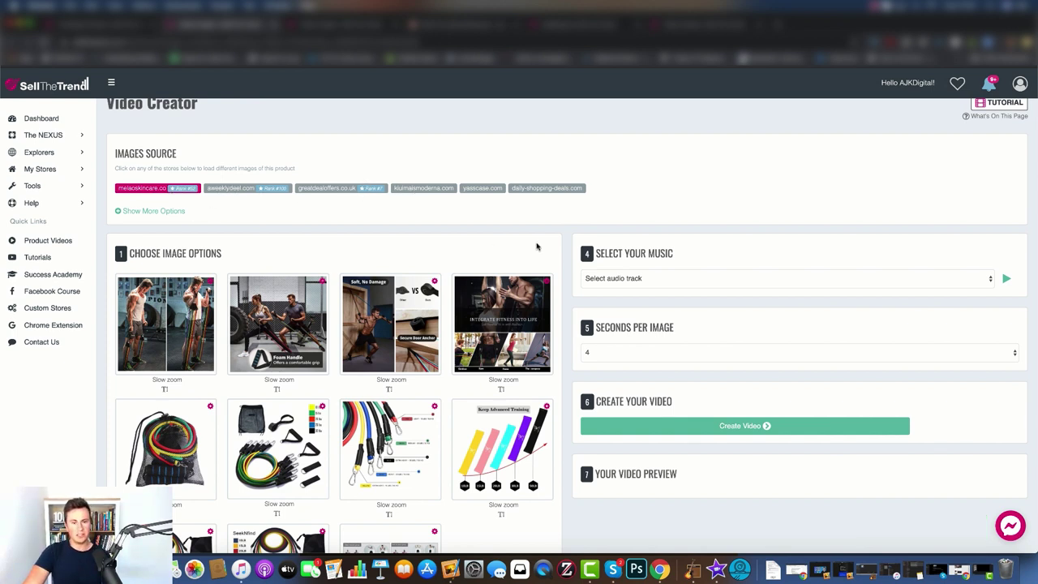
scroll(557, 251, down, 5)
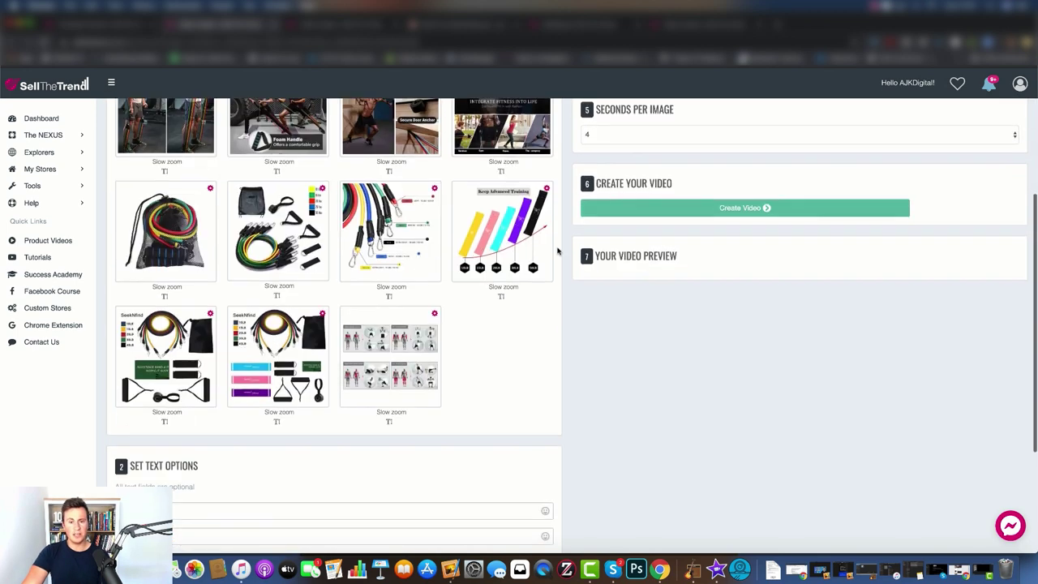
scroll(568, 253, down, 1)
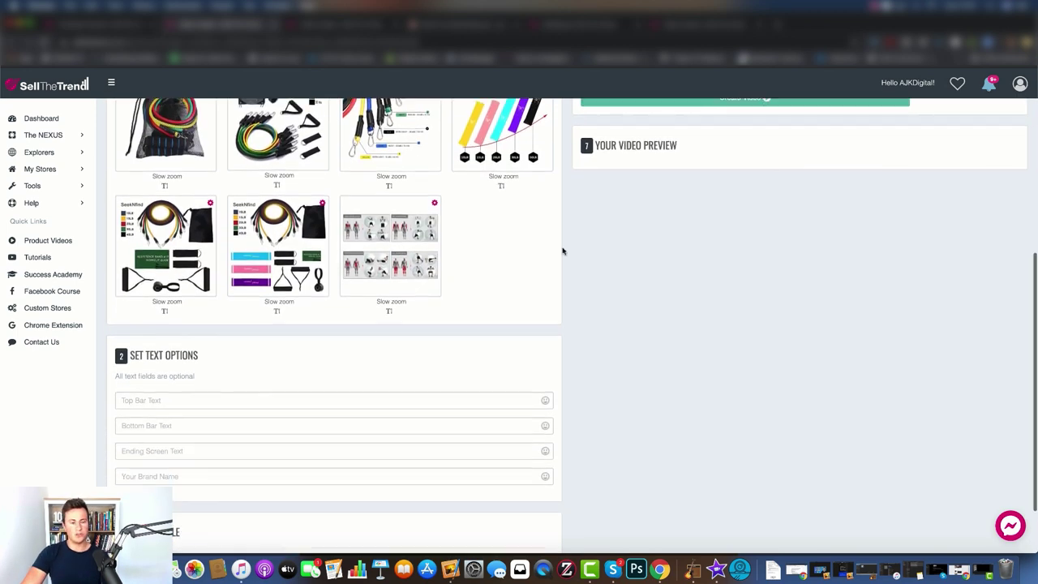
scroll(542, 343, down, 2)
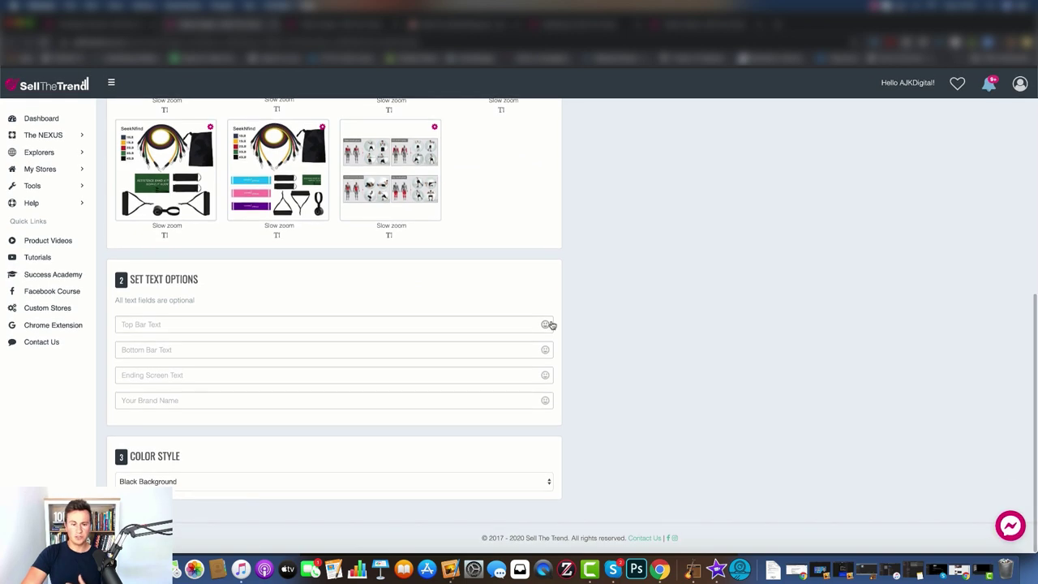
scroll(562, 297, up, 3)
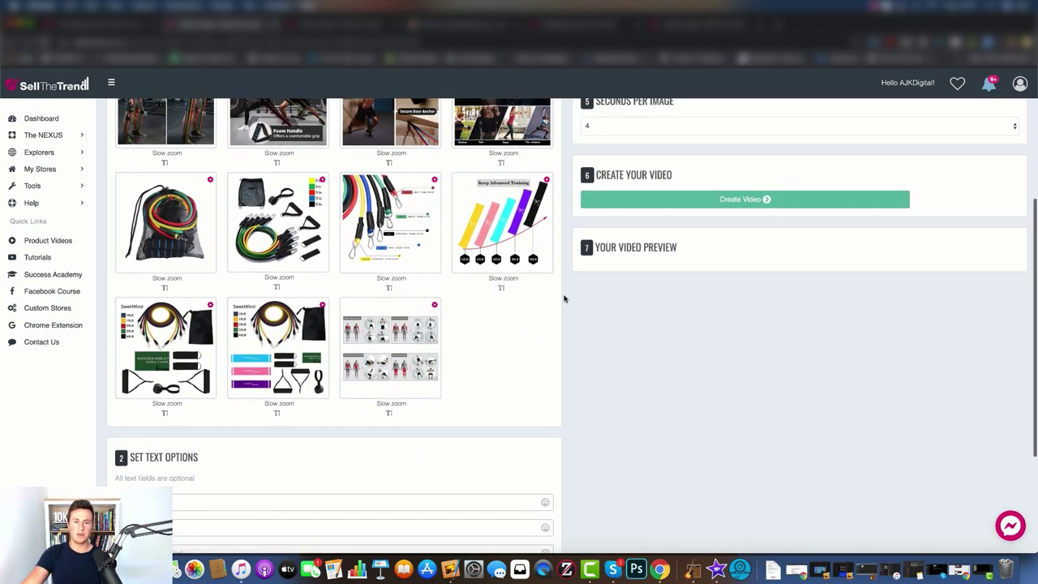
scroll(563, 297, up, 4)
scroll(563, 296, down, 1)
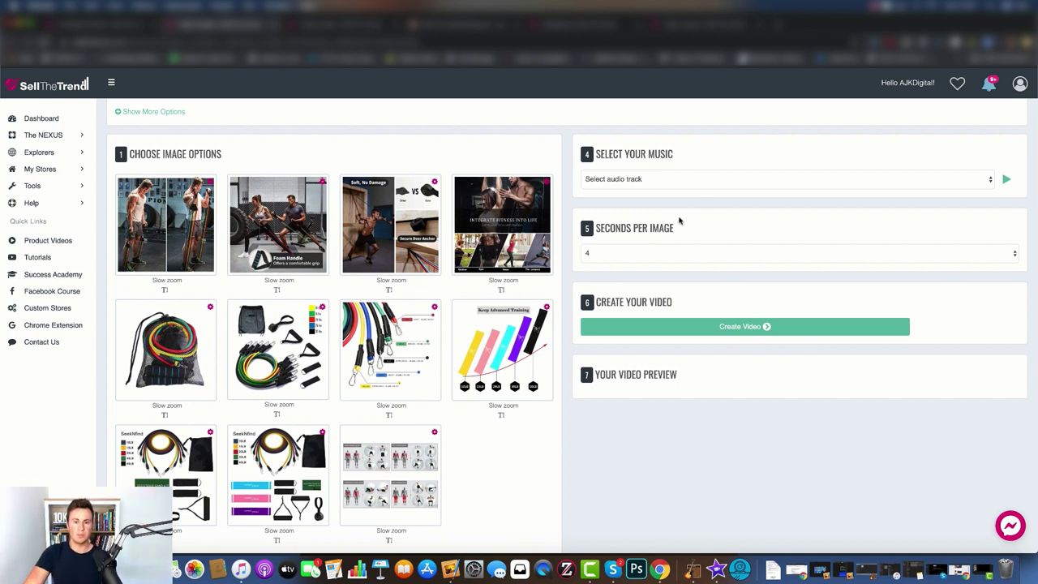
click(1009, 255)
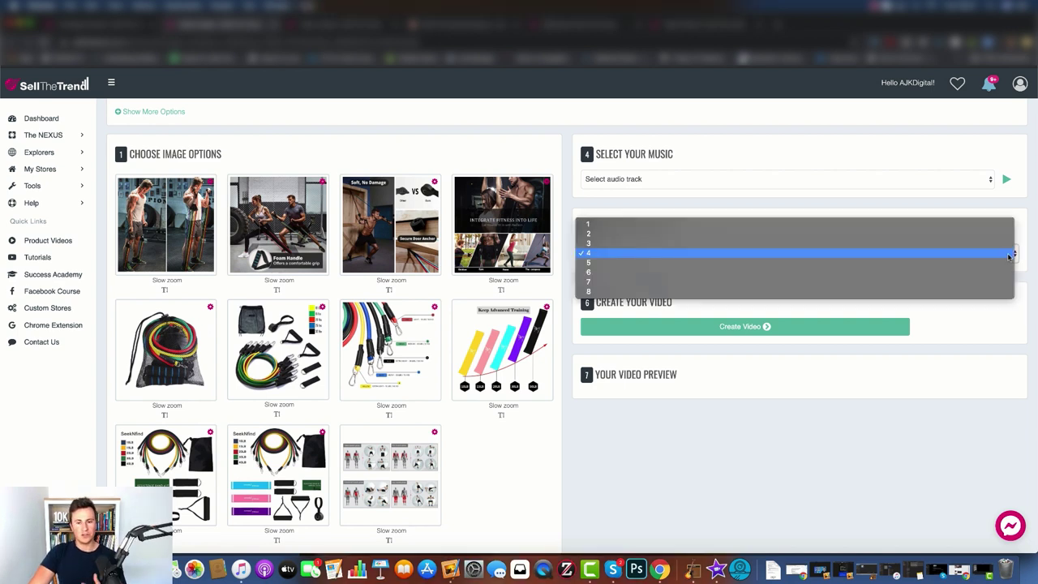
click(999, 369)
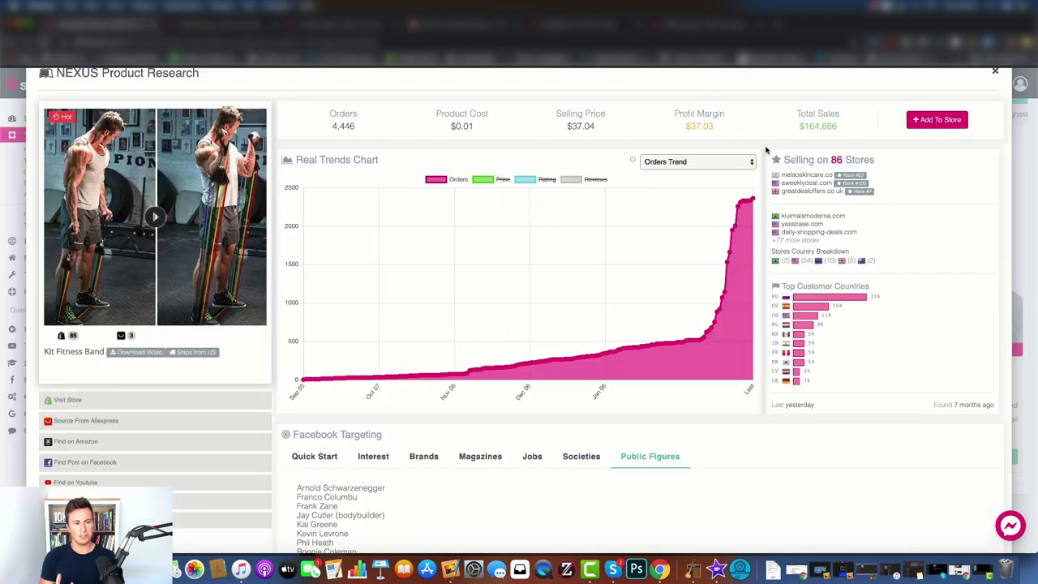
Step: From the Kit Fitness Band research, start adding the product to the store and review the loaded title, description and images
scroll(765, 149, up, 2)
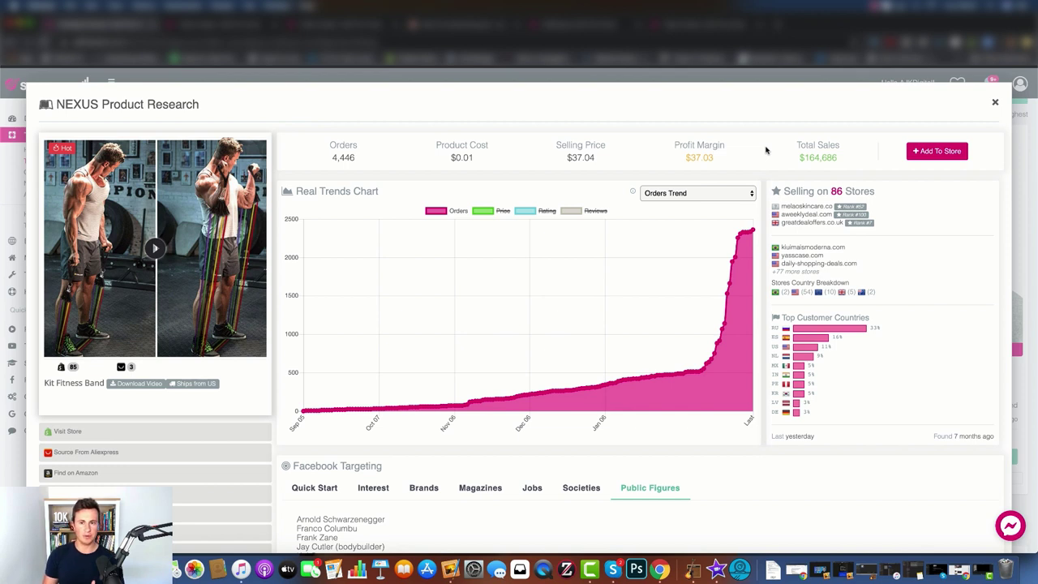
click(937, 151)
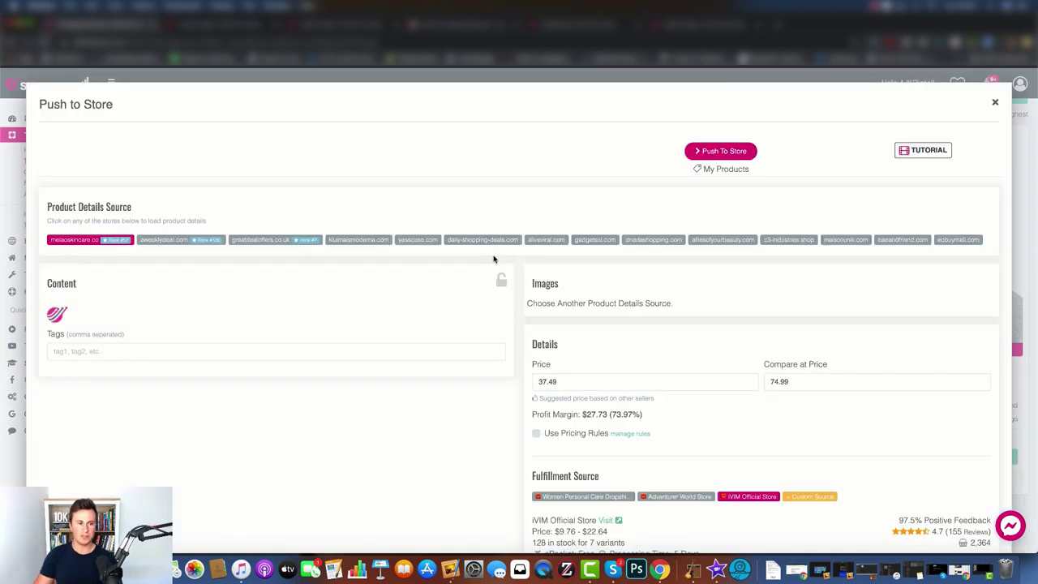
scroll(454, 254, down, 2)
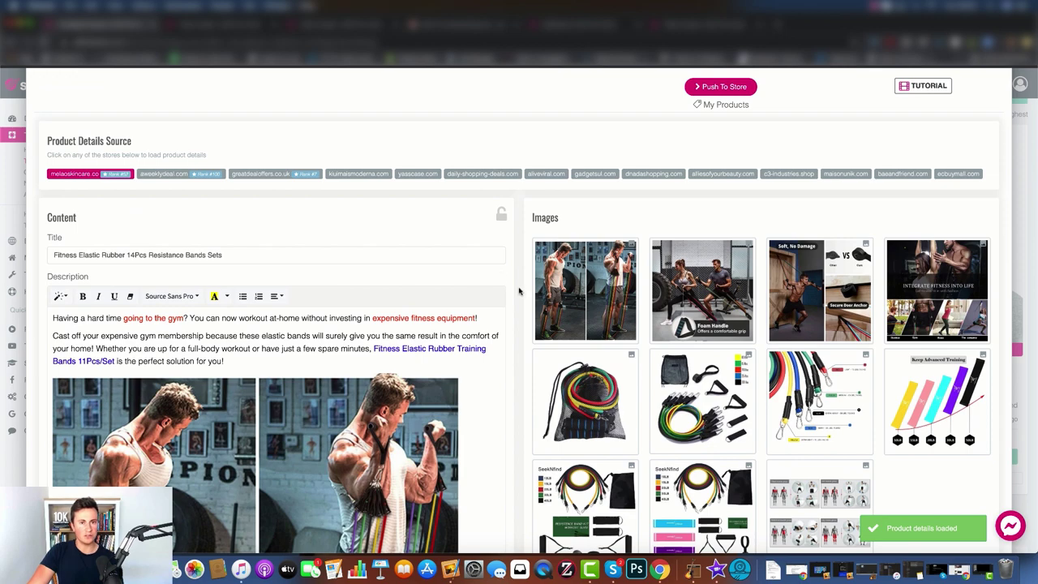
scroll(519, 290, down, 2)
scroll(519, 291, up, 2)
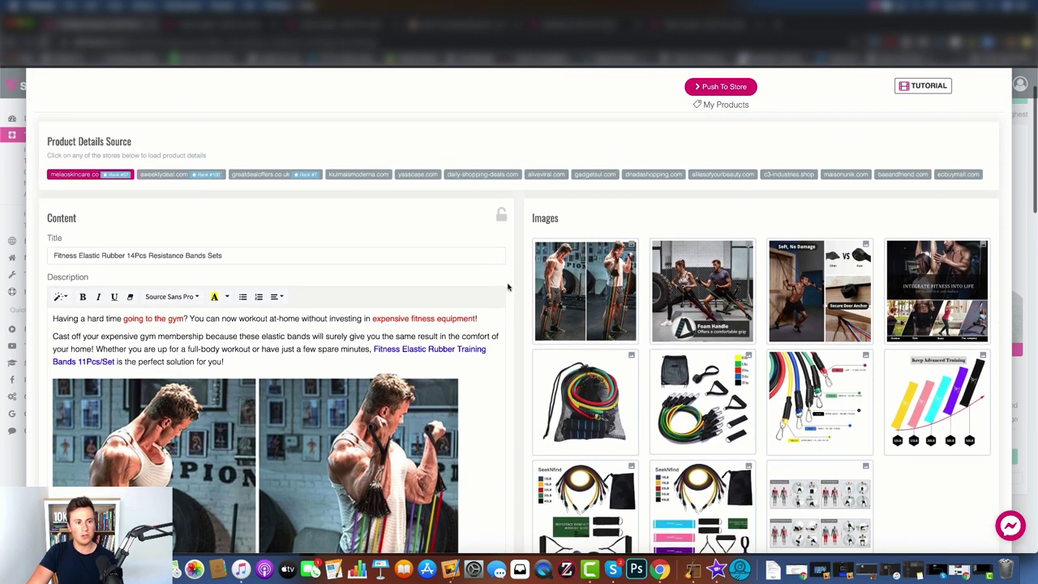
scroll(519, 276, up, 2)
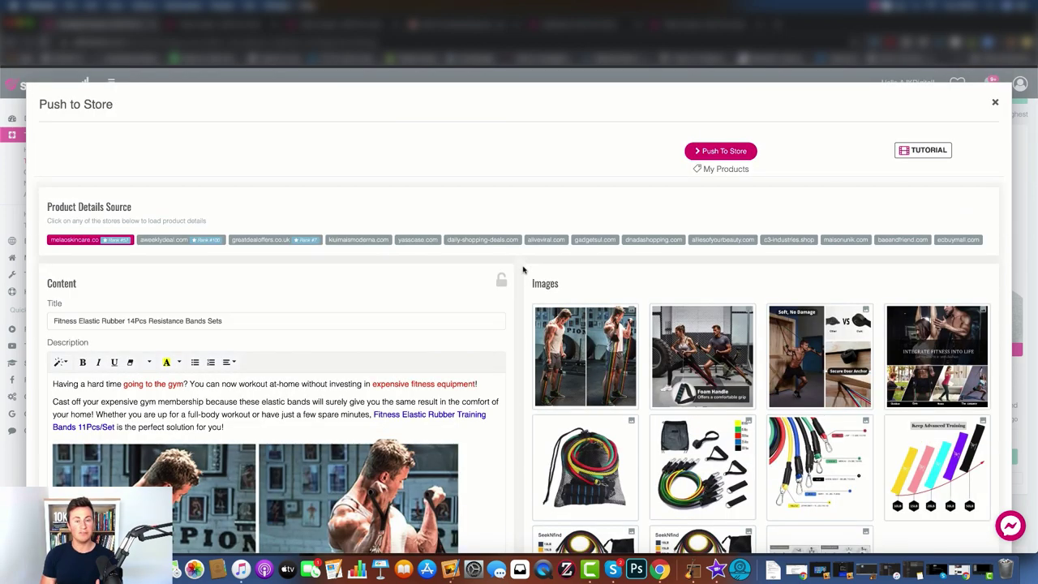
Step: Try the product details from aweeklydeal.com, greatdealoffers.co.uk and kiumaismoderna.com as alternative sources
click(170, 240)
click(269, 240)
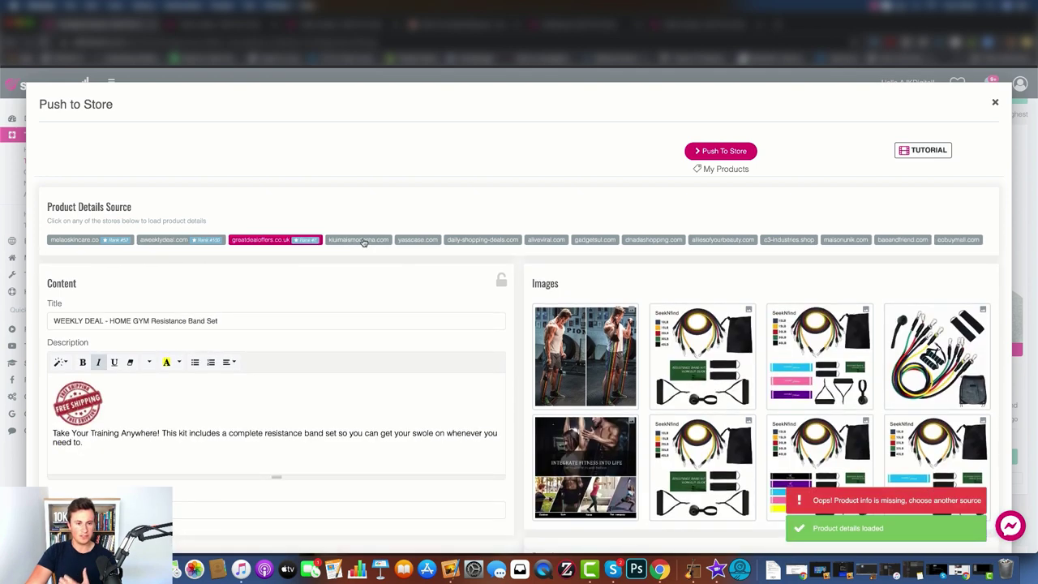
click(363, 240)
scroll(521, 273, down, 3)
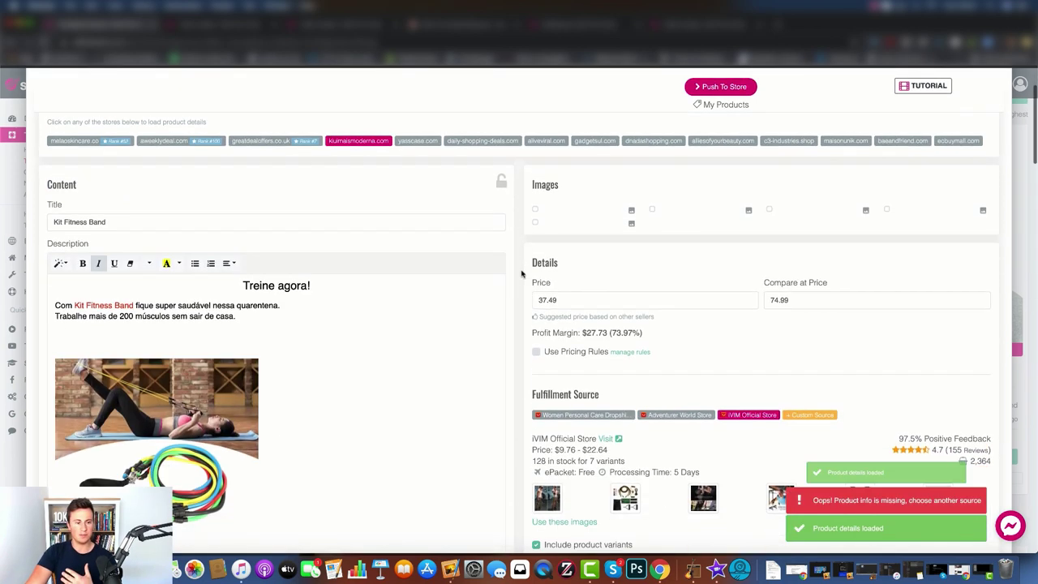
scroll(225, 203, up, 2)
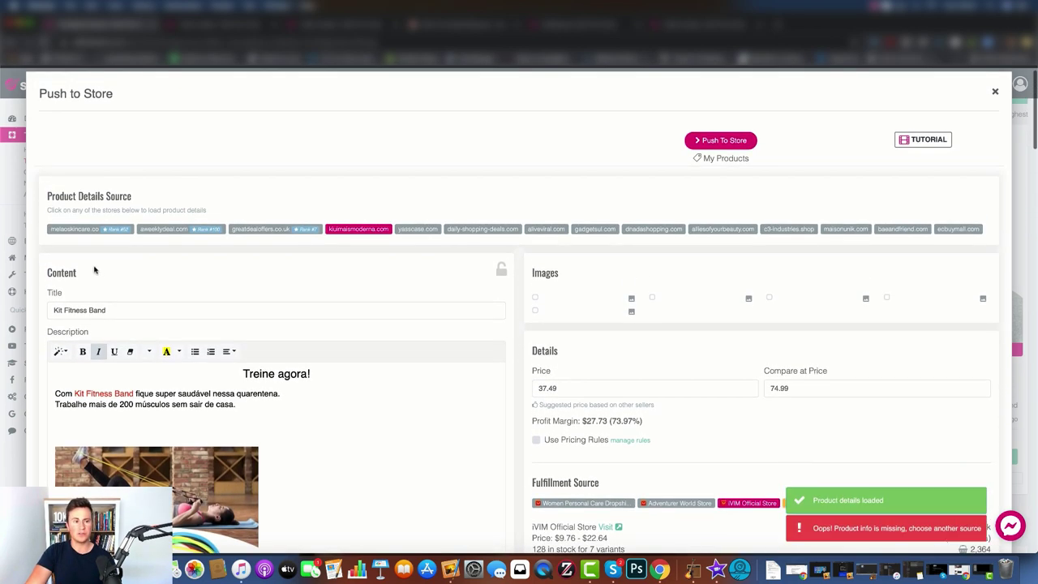
Step: Load the product details from melaoskincare.co and review the content and images
click(77, 230)
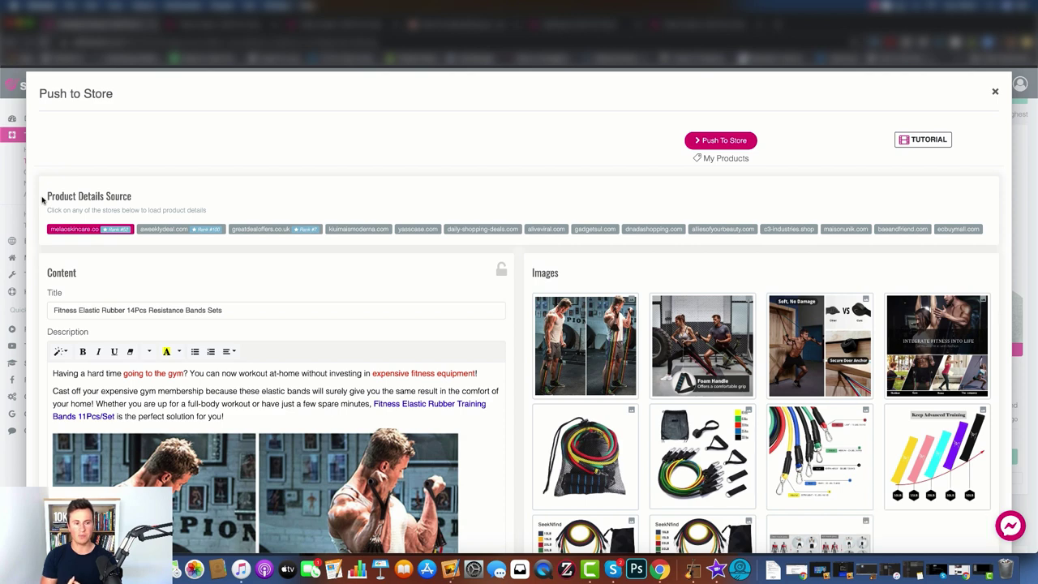
scroll(40, 285, down, 2)
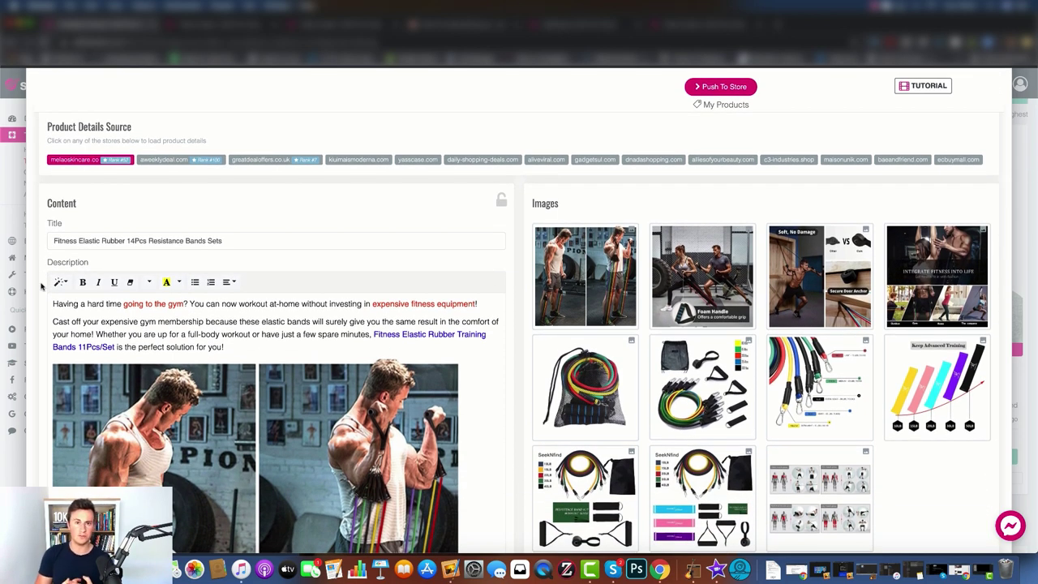
Step: Review the melaoskincare.co product description, its embedded images and the features text
scroll(511, 248, down, 3)
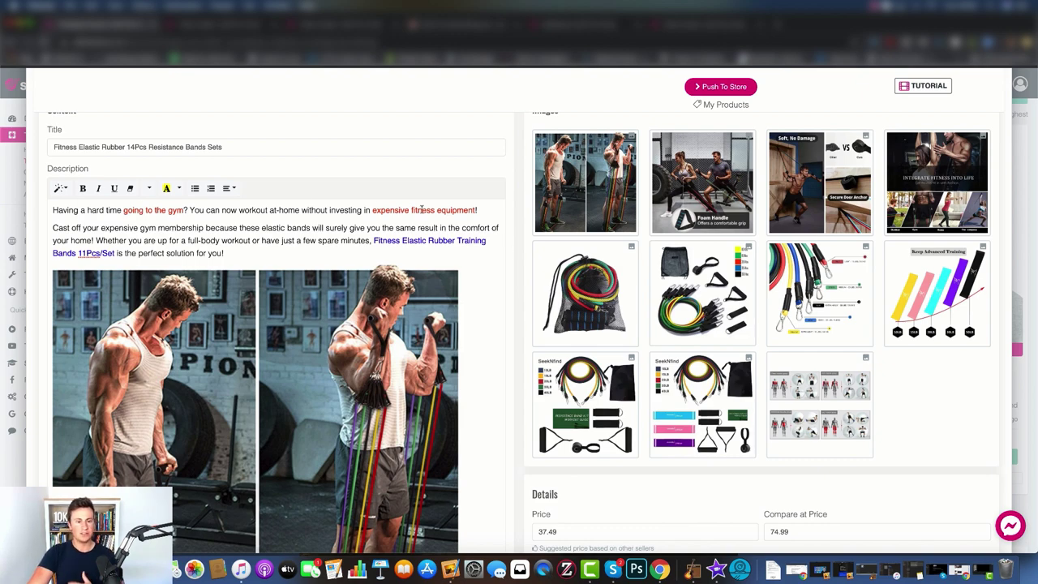
scroll(346, 317, down, 5)
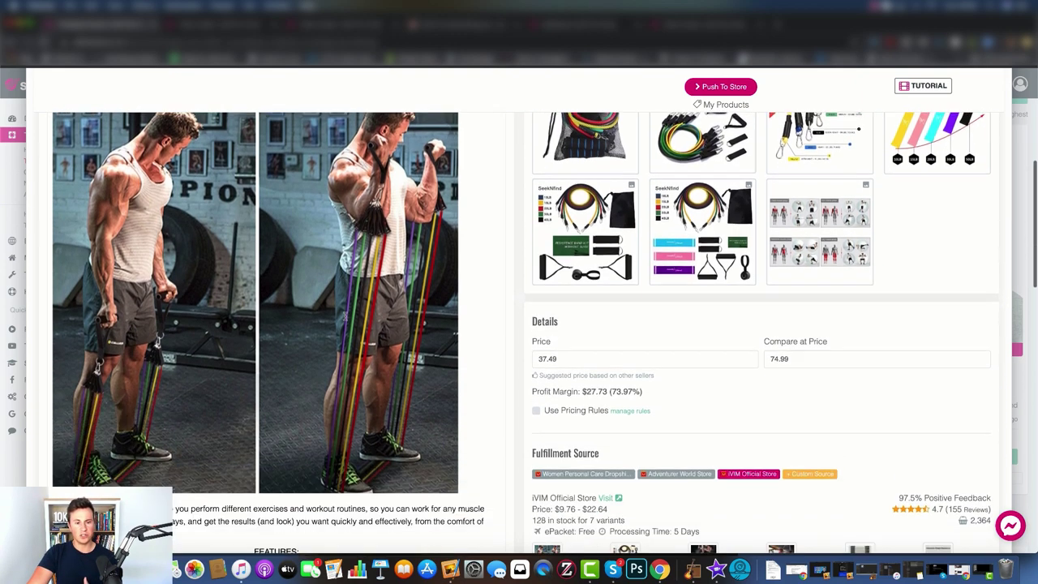
scroll(316, 321, down, 10)
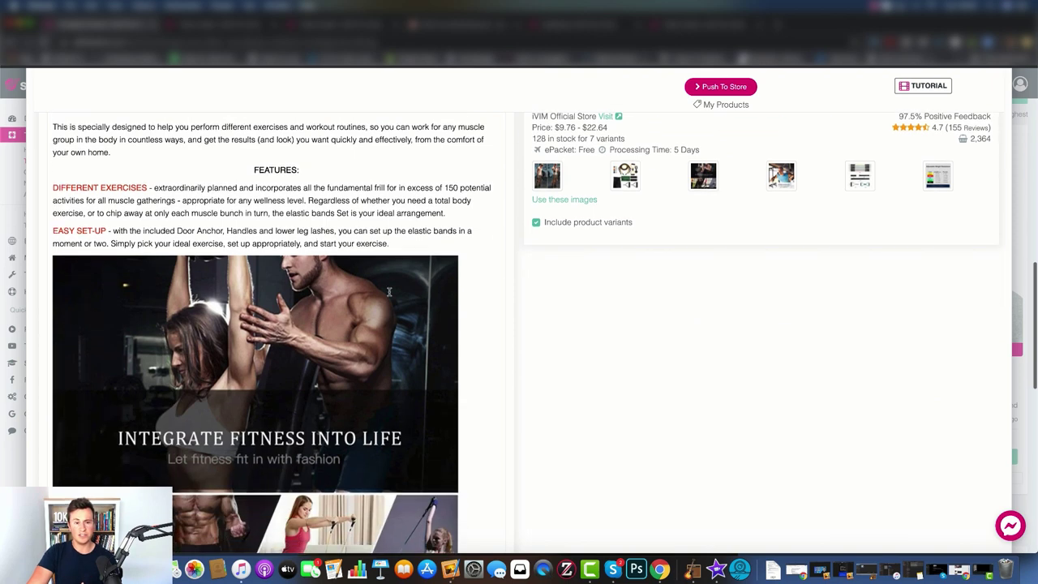
scroll(390, 292, down, 4)
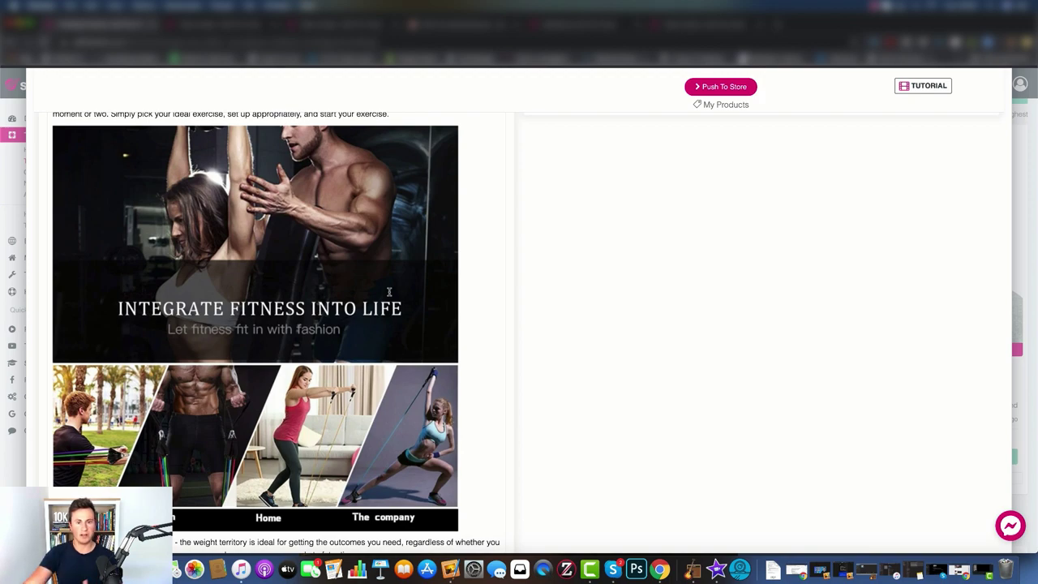
Step: Try Adventurer World Store as the fulfillment source, compare its price and feedback, and switch back to iVIM Official Store
scroll(727, 303, up, 11)
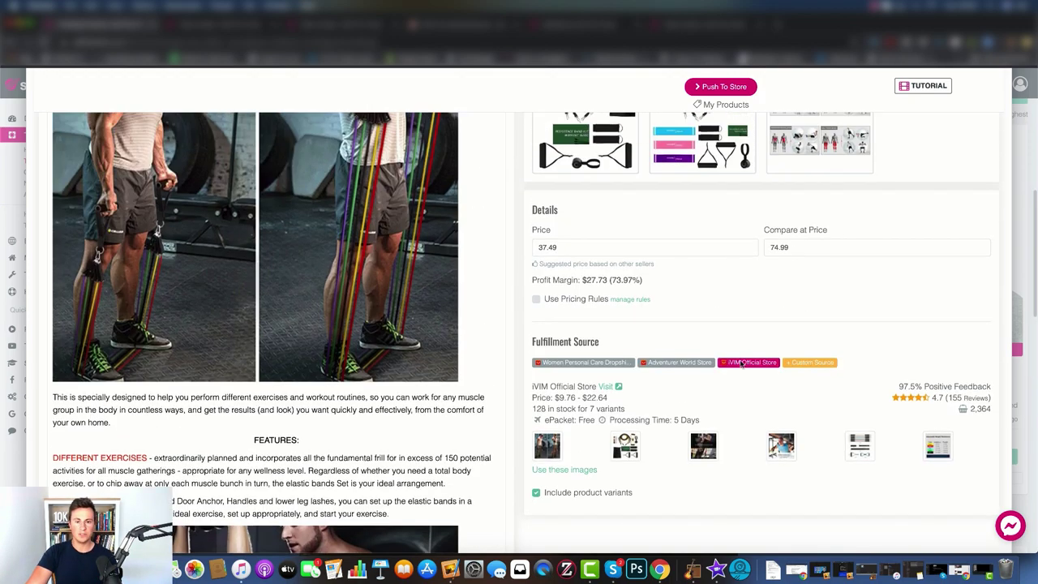
scroll(694, 277, down, 1)
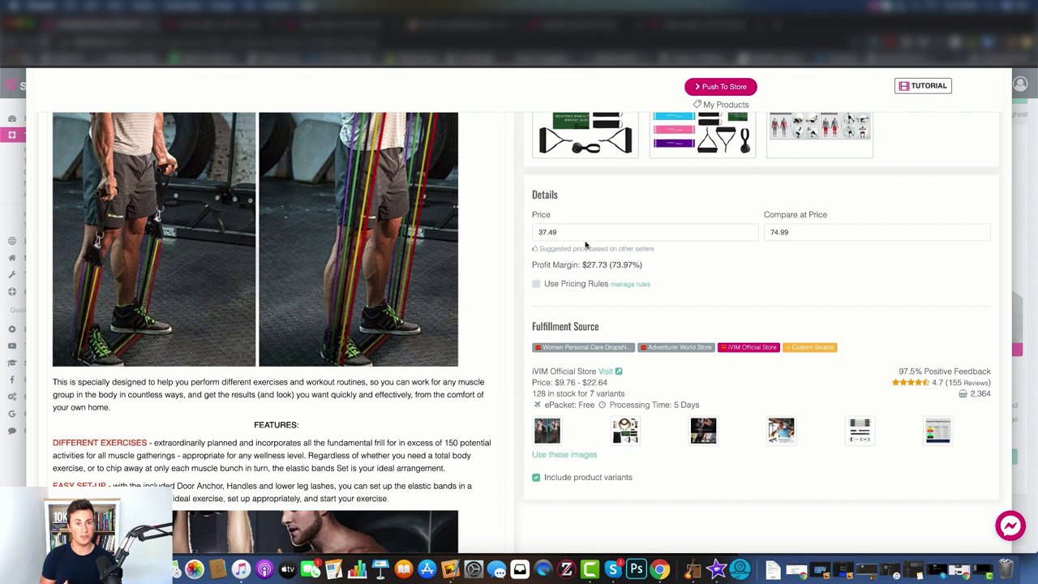
click(685, 349)
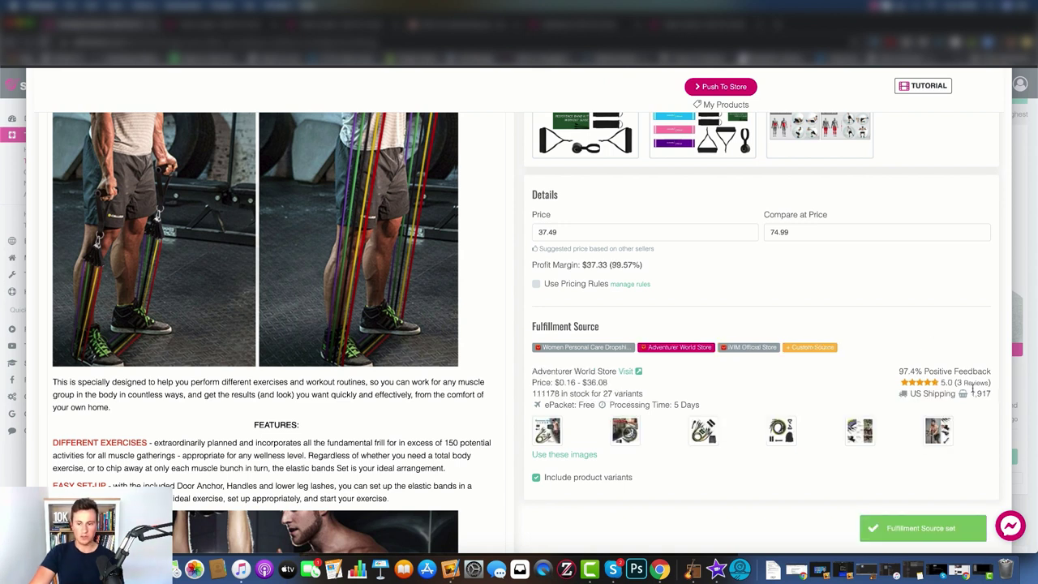
click(754, 351)
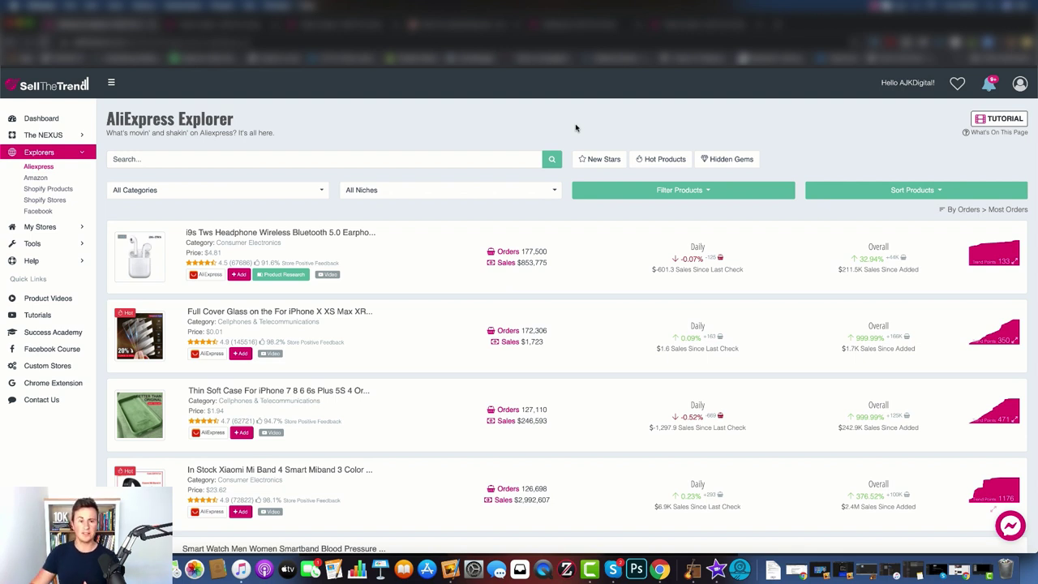
Step: Filter the AliExpress Explorer by the Cycling niche and review the listed products' orders, sales and trends
click(552, 188)
scroll(420, 330, down, 5)
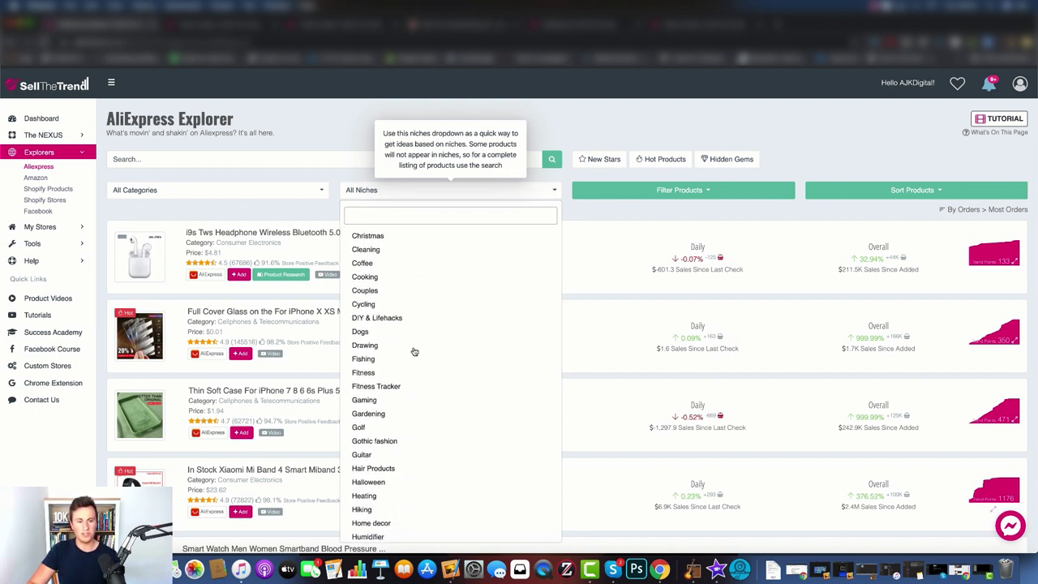
click(363, 304)
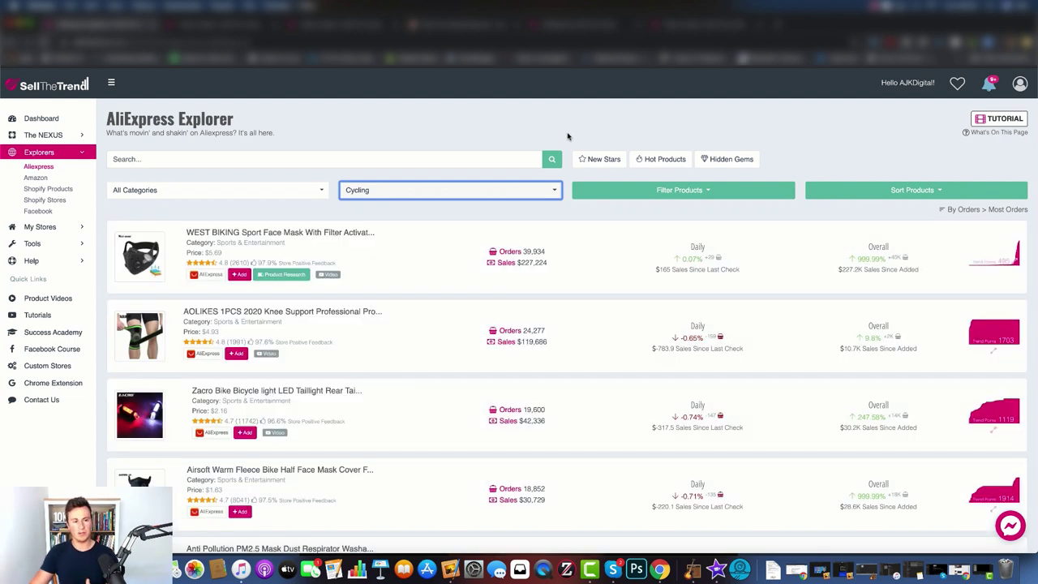
click(569, 148)
scroll(572, 175, down, 1)
scroll(590, 189, up, 1)
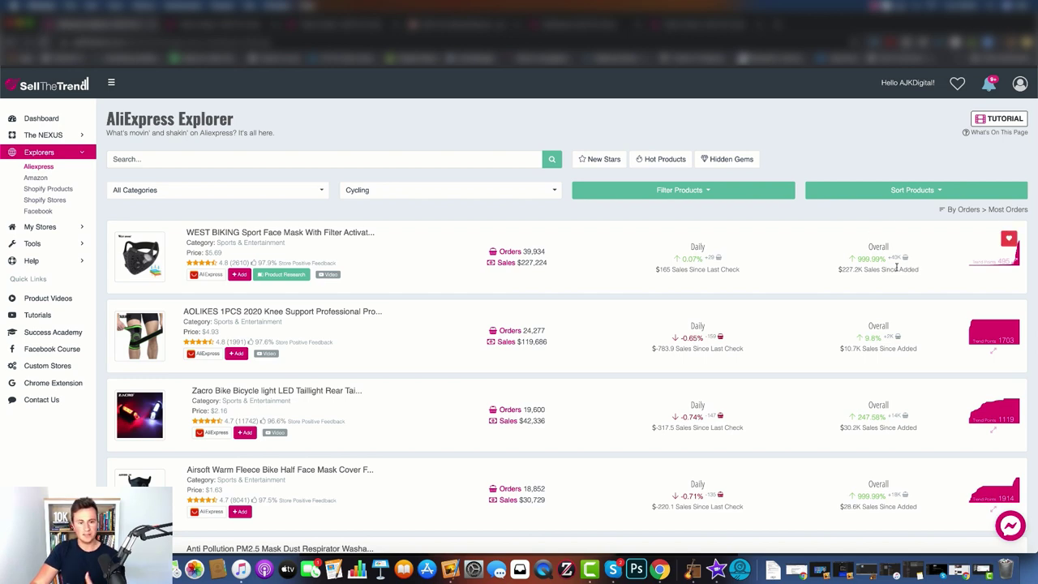
Step: Reset the AliExpress Explorer's niche filter to All Niches
click(445, 190)
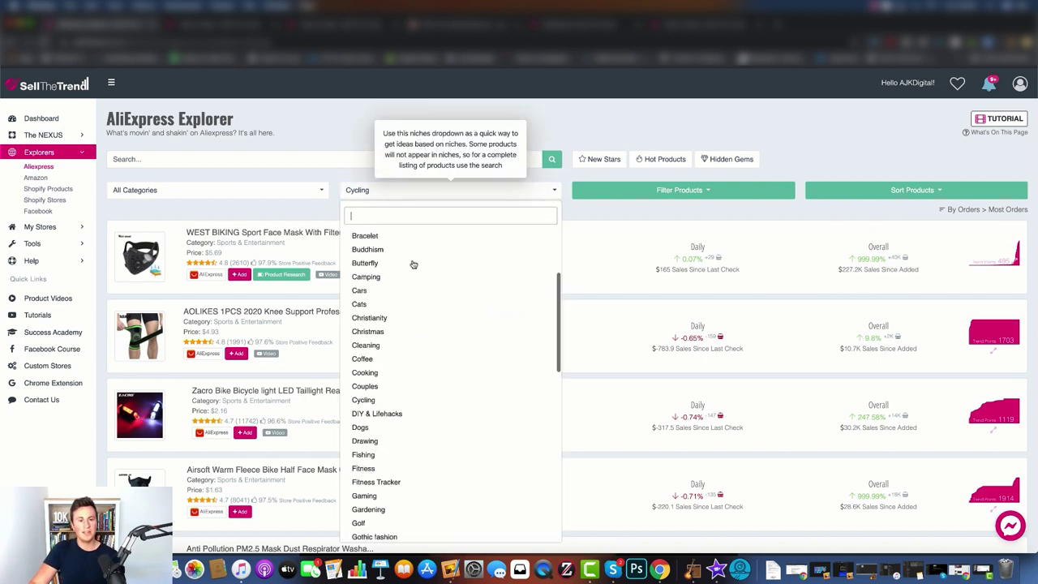
scroll(412, 265, up, 5)
click(373, 233)
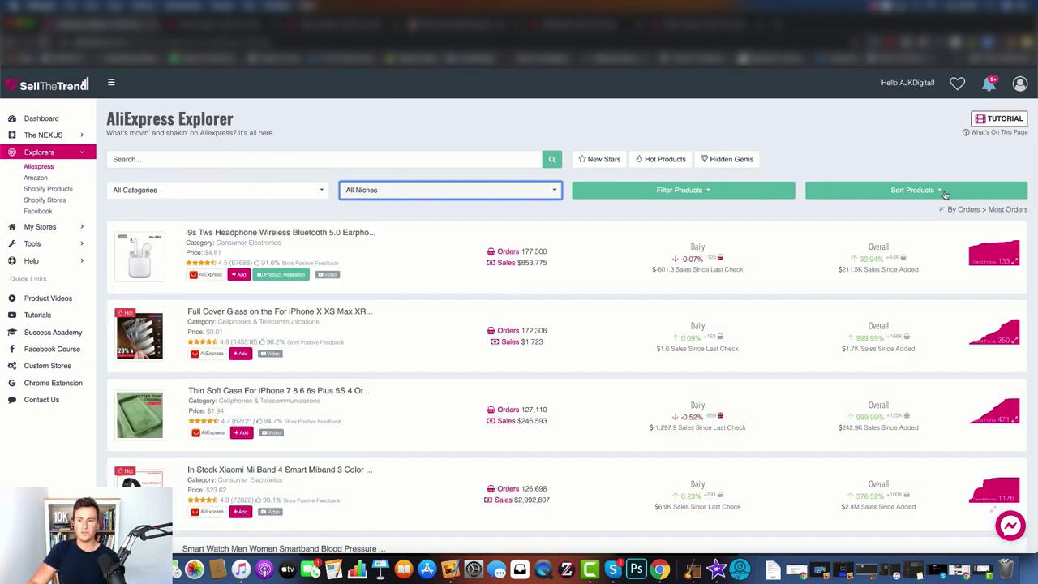
Step: Examine the product sorting options for daily and all-time orders change, including Highest Percentage Increase
click(942, 193)
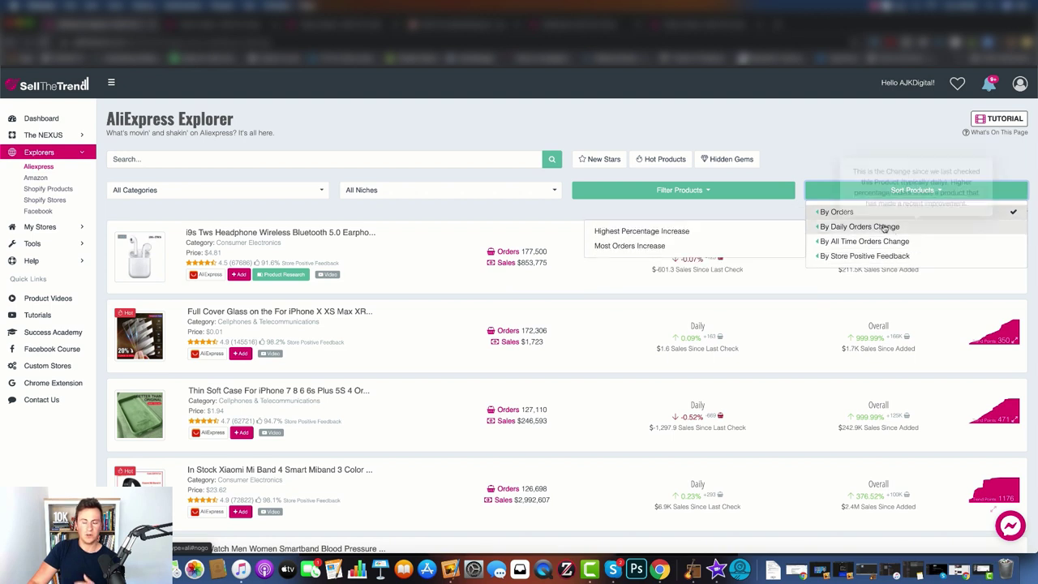
mouse_move(891, 241)
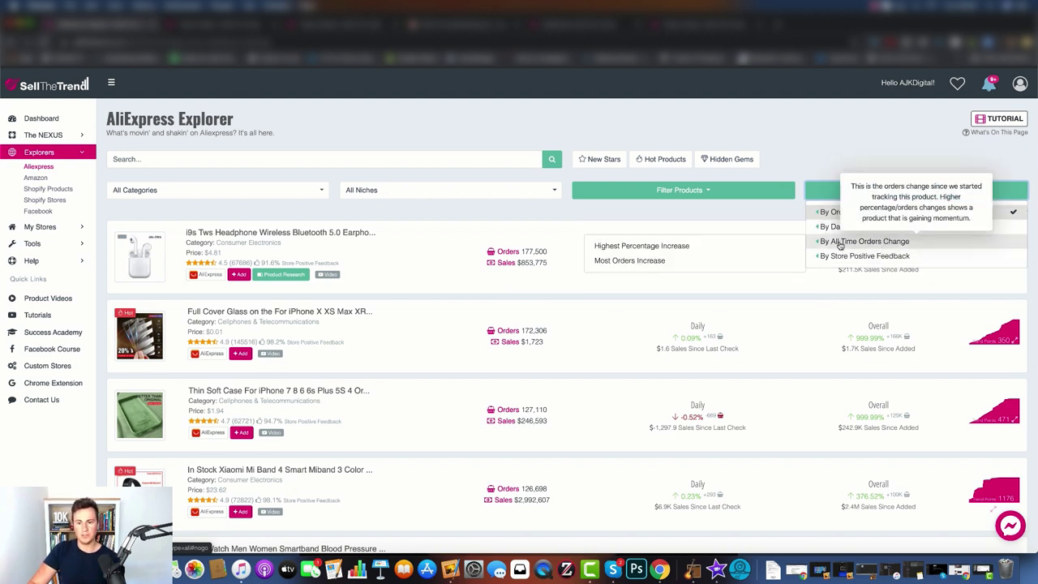
click(689, 247)
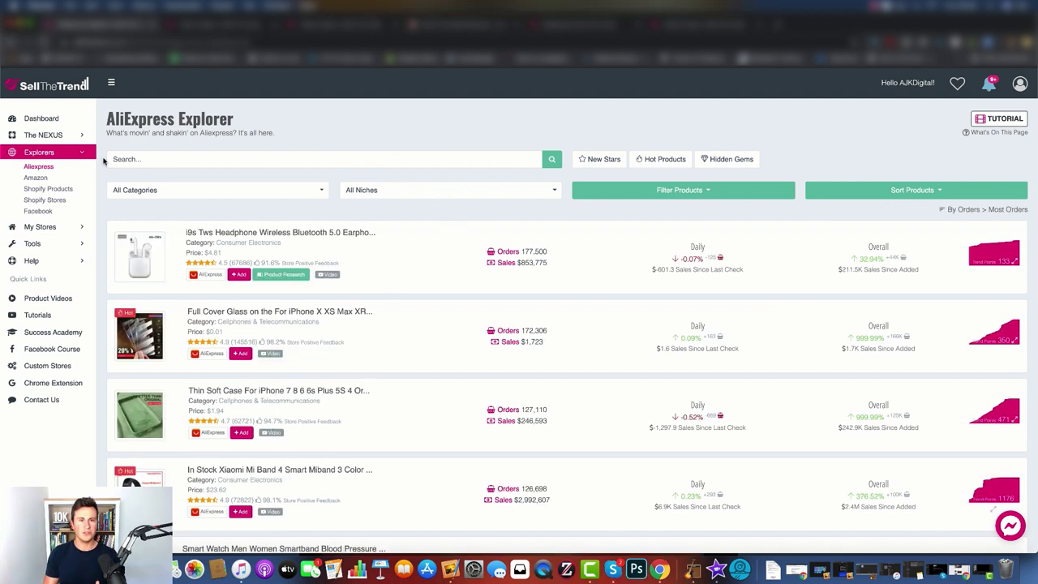
Step: Open the Engagement Rating Calculator and check its platform choice, keeping Instagram selected
click(86, 245)
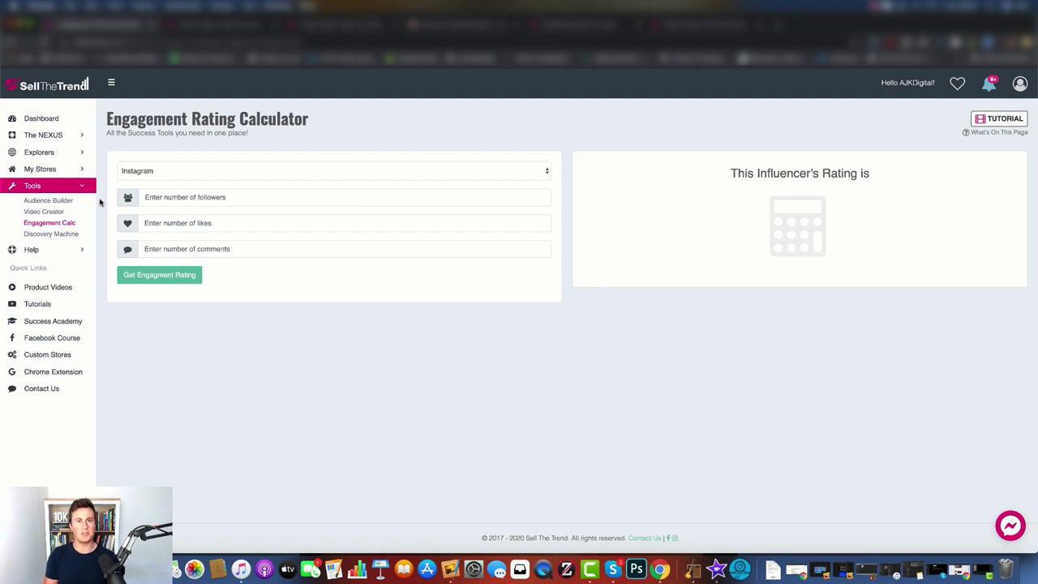
click(248, 169)
click(168, 171)
Step: Calculate the engagement rating of an Instagram influencer with 10000 followers, 2000 likes and 250 comments
click(193, 196)
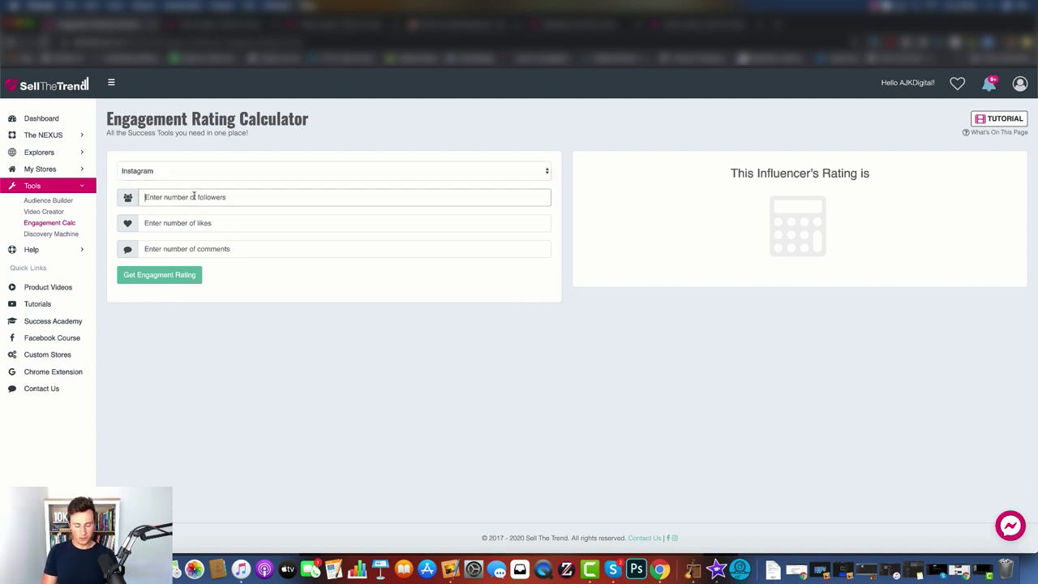
text(10000)
key(Tab)
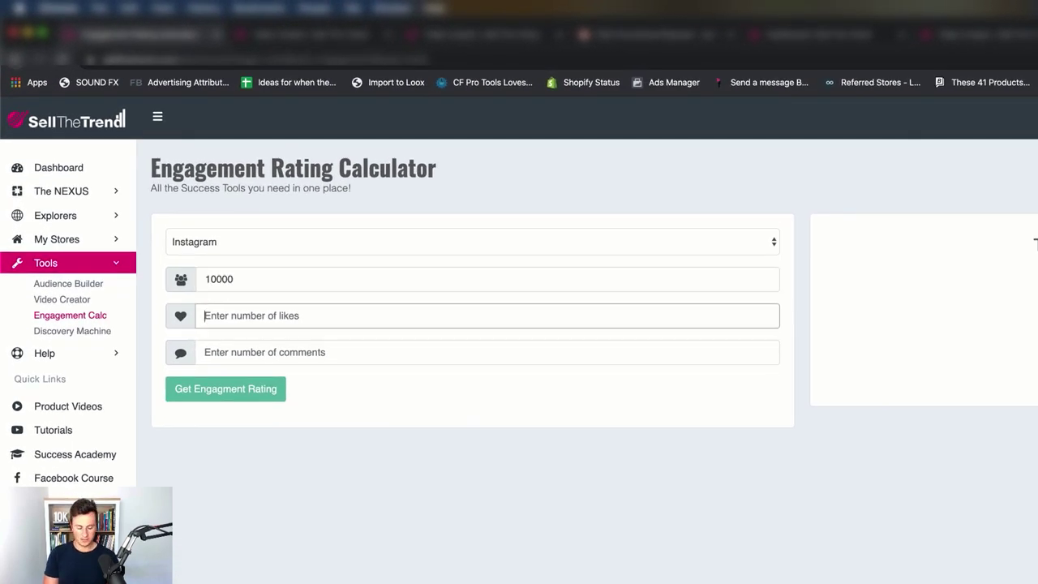
text(2000)
key(Tab)
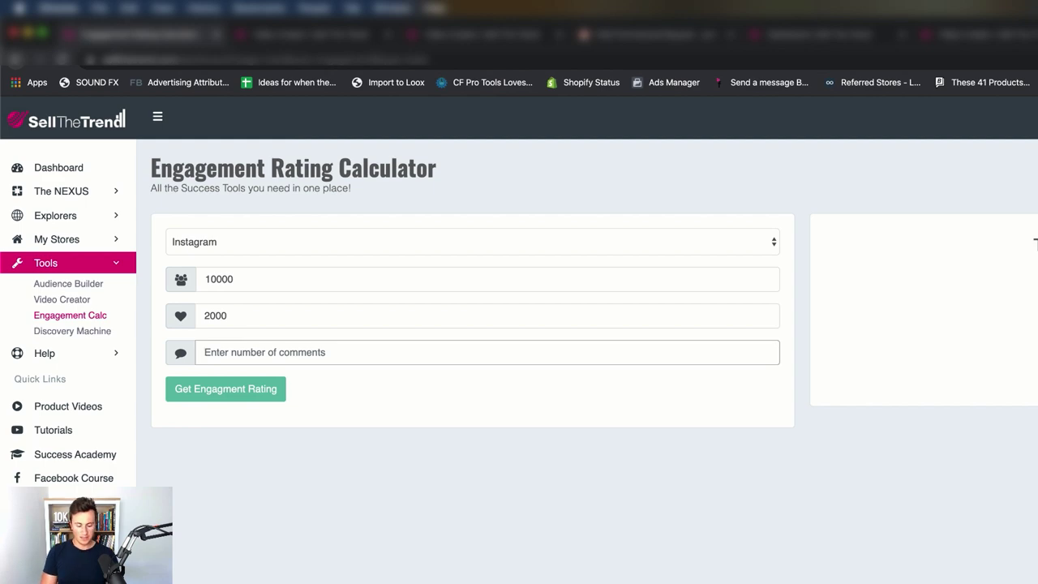
text(250)
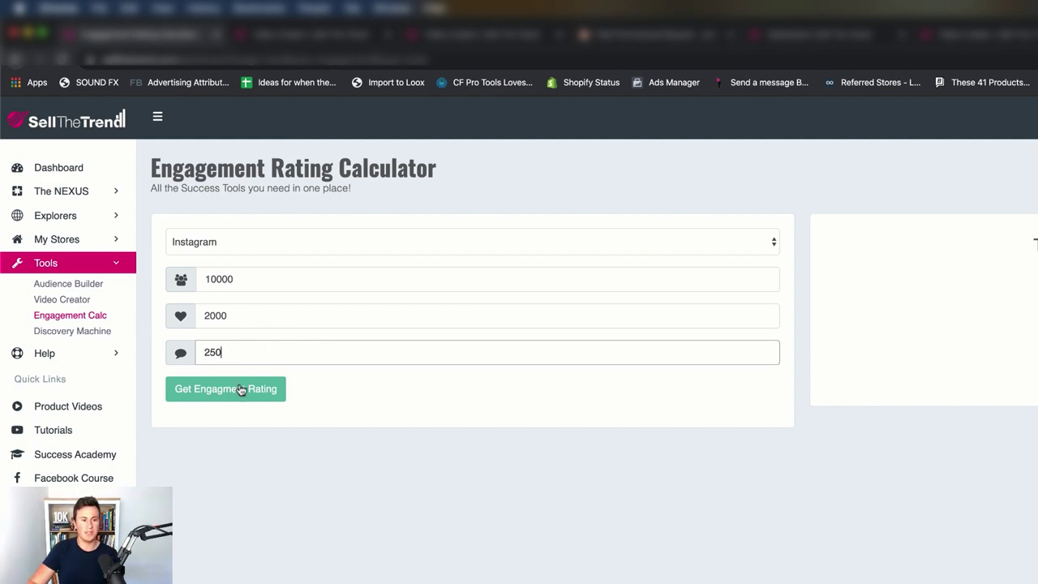
click(241, 390)
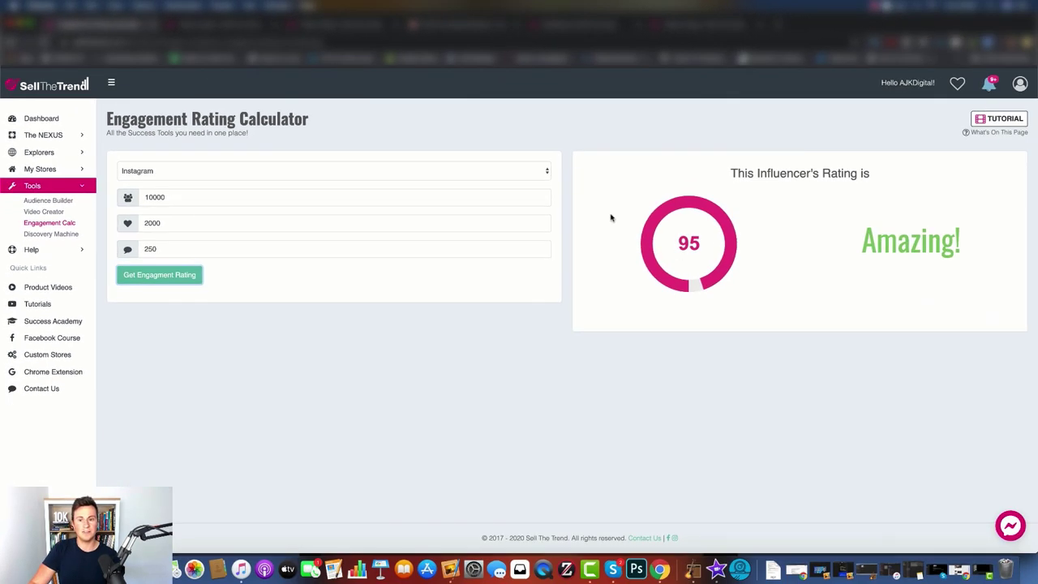